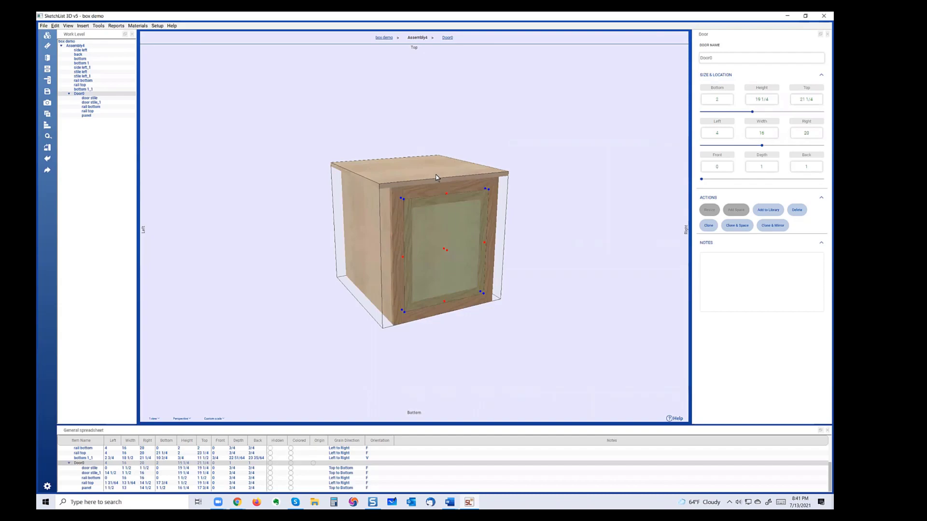
Open the cabinet's back board on its own for detailed editing
click(435, 173)
click(402, 215)
drag(507, 205, 554, 206)
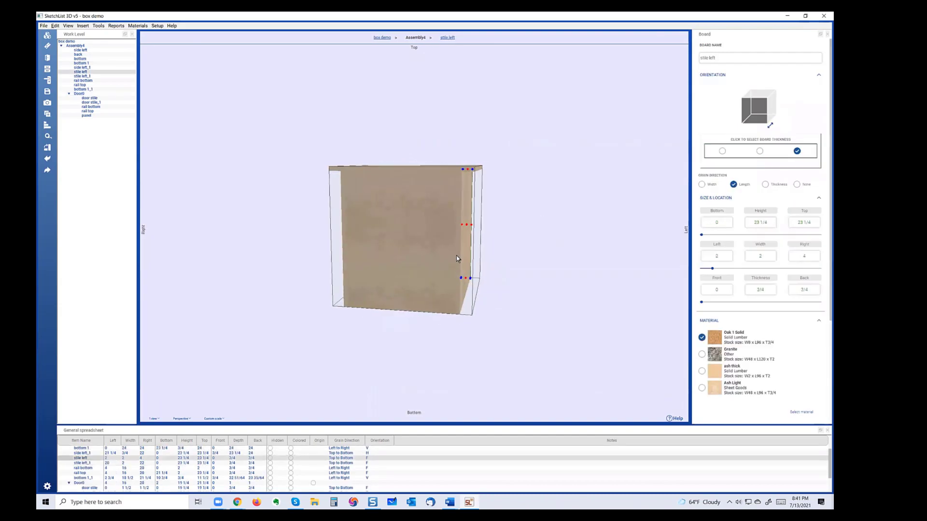
click(407, 242)
scroll(755, 303, down, 3)
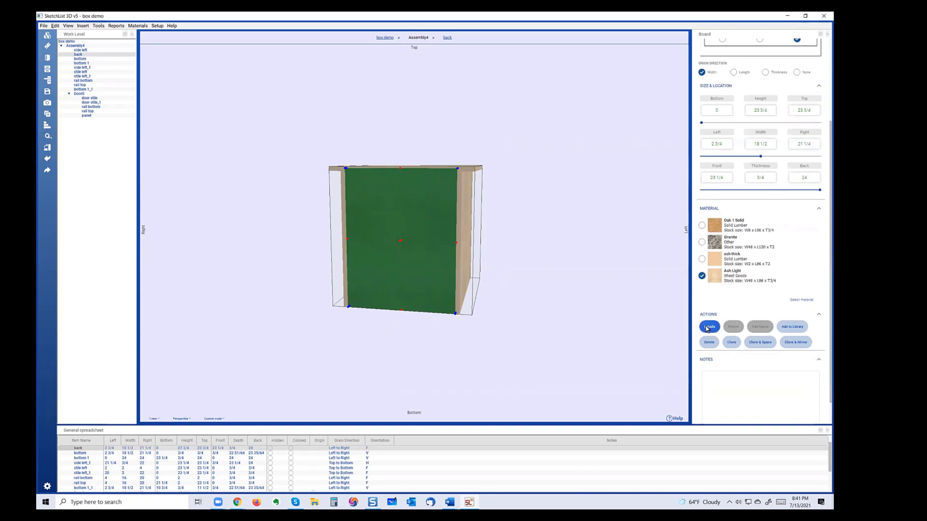
click(709, 327)
Start a circular hole on the back board, located at Point A 12 and Point B 12
mouse_move(372, 227)
mouse_down()
mouse_move(344, 182)
mouse_move(387, 207)
mouse_move(500, 194)
mouse_move(486, 216)
mouse_move(505, 209)
mouse_move(375, 258)
mouse_move(372, 219)
mouse_up()
scroll(799, 369, down, 2)
scroll(798, 370, down, 1)
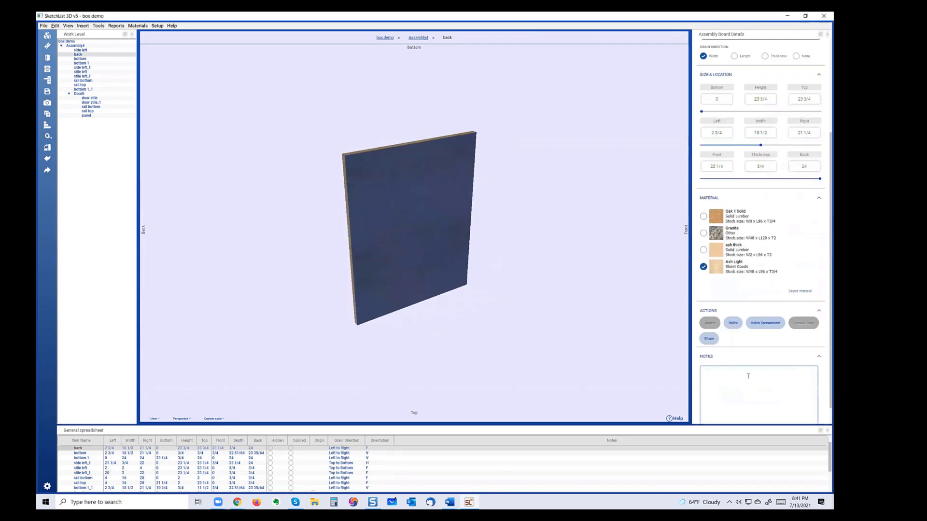
click(732, 324)
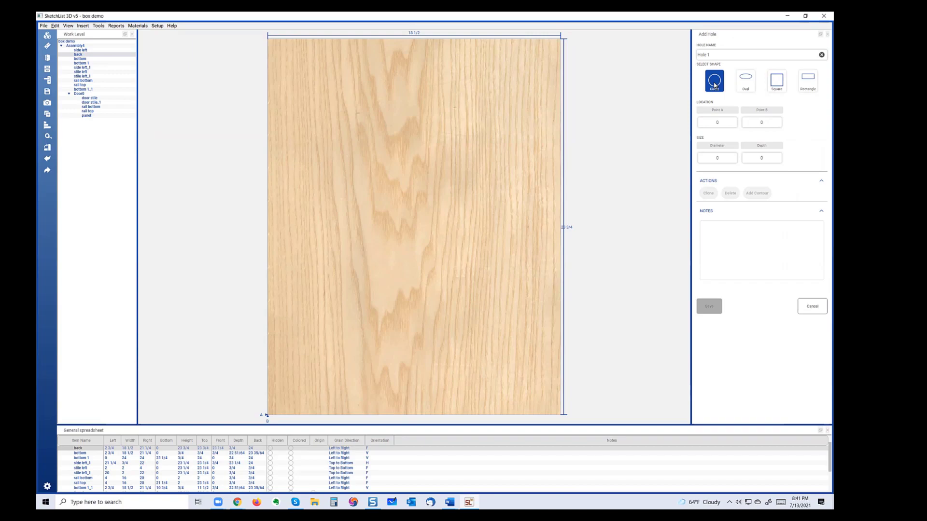
click(723, 123)
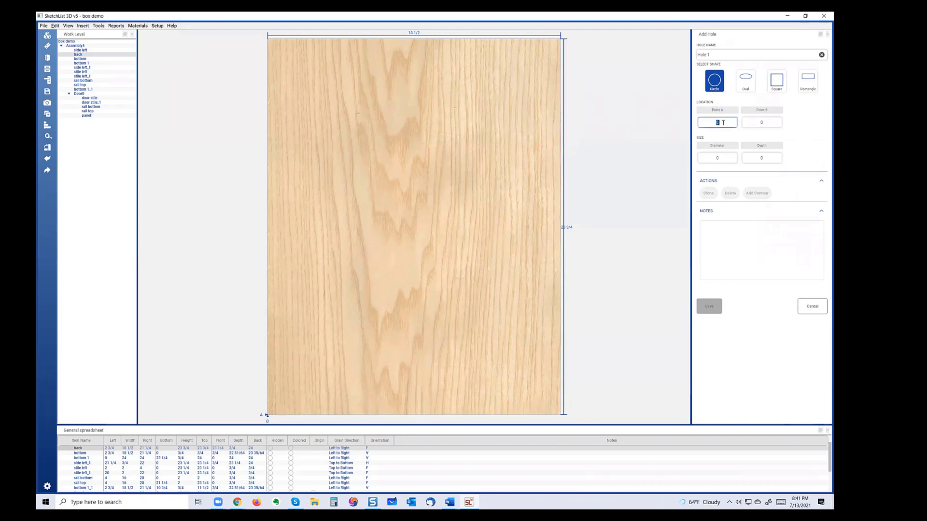
text(12)
click(771, 122)
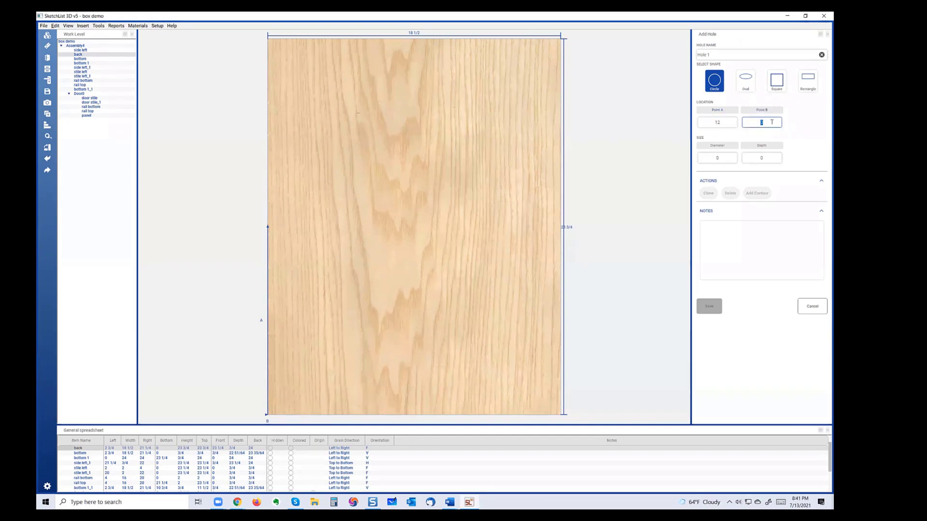
text(12)
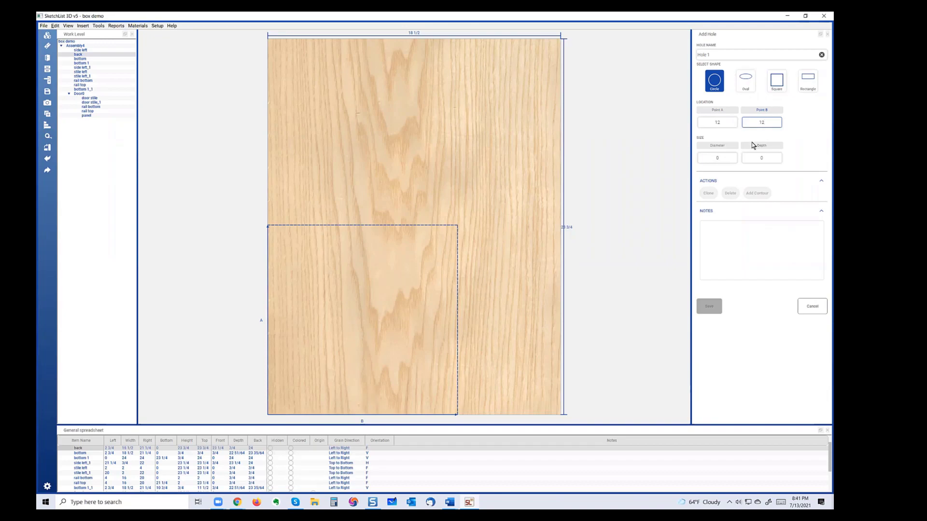
Set the hole's diameter to 2 and its depth to .75, and save the hole
click(723, 158)
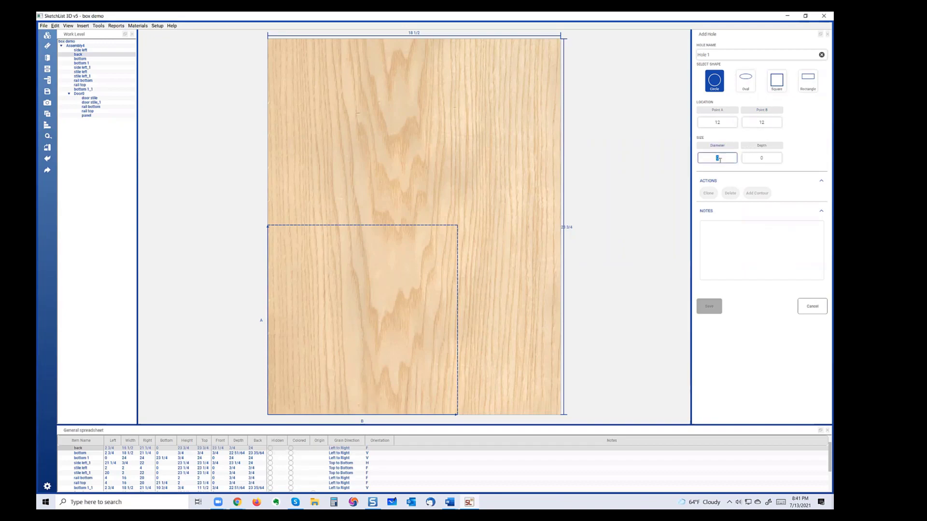
text(2)
click(763, 158)
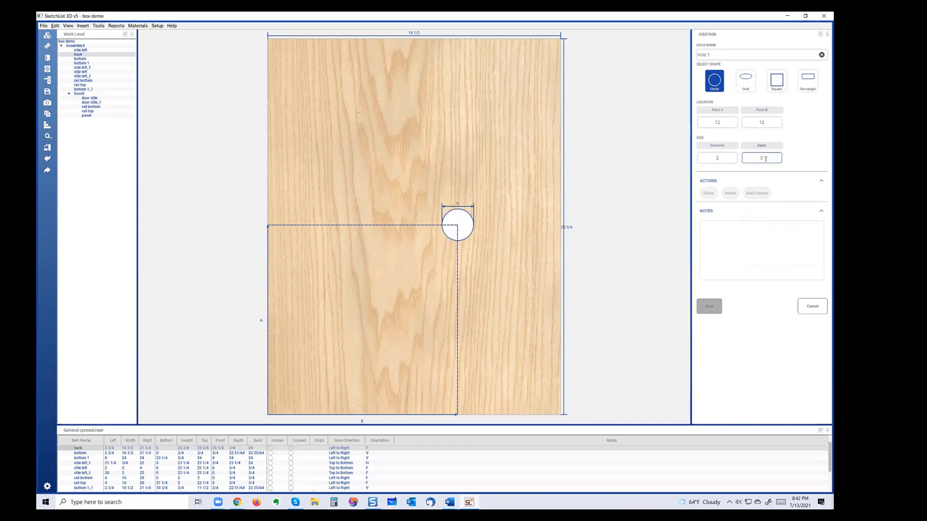
key(BackSpace)
text(.75)
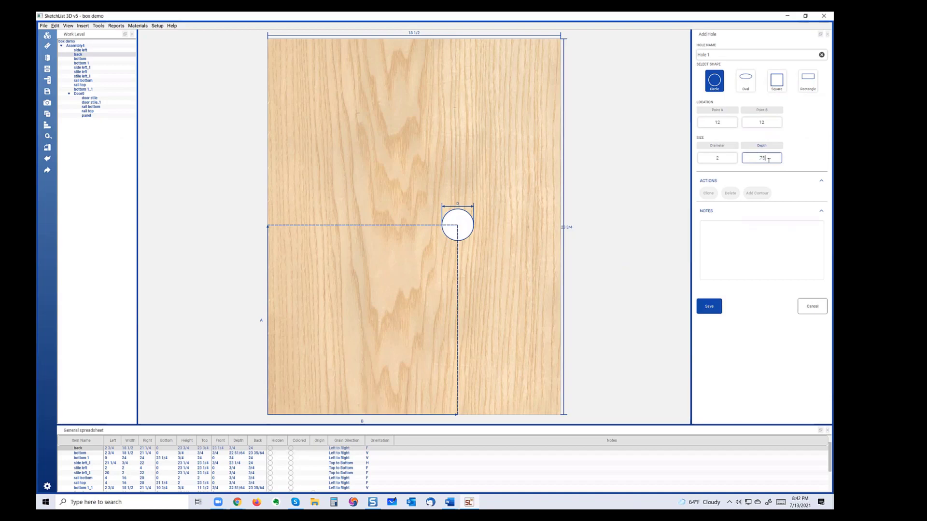
click(709, 307)
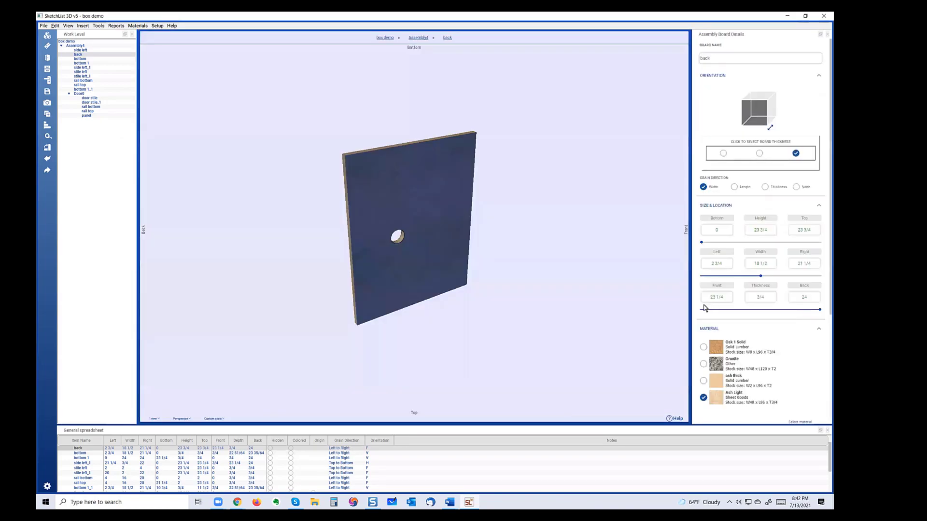
Return to the whole cabinet assembly and reduce the back board's height to 23 1/4, accepting the resize
drag(409, 224, 401, 210)
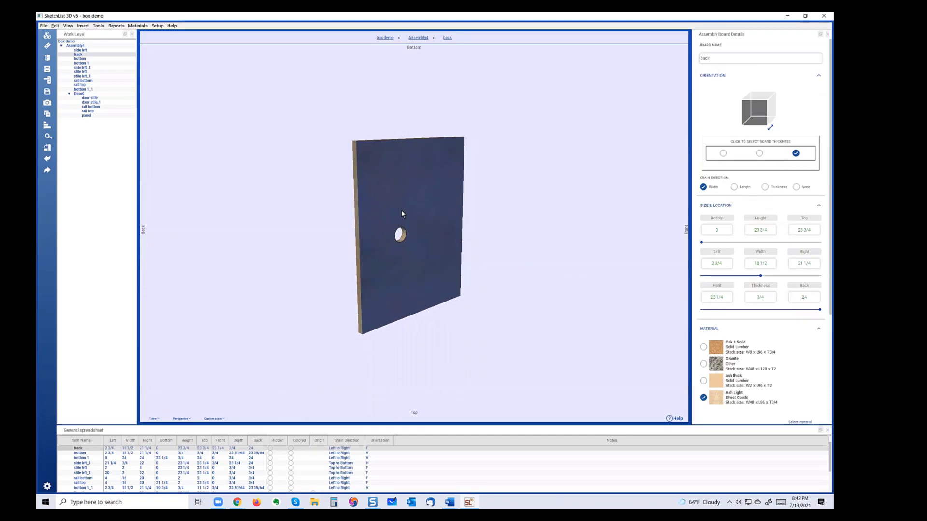
click(418, 38)
double_click(411, 237)
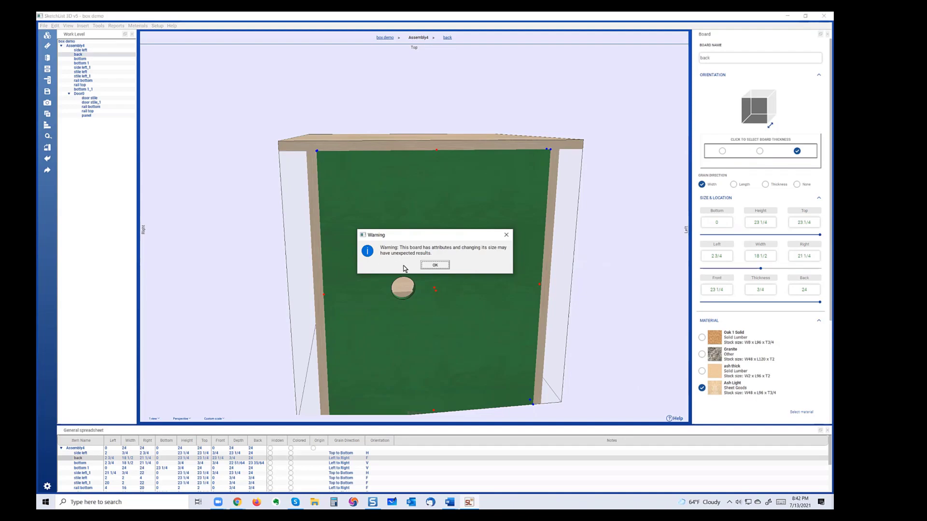
click(435, 265)
Isolate the cabinet door and examine the corner joints of its bottom rail and its panel
drag(439, 252, 241, 242)
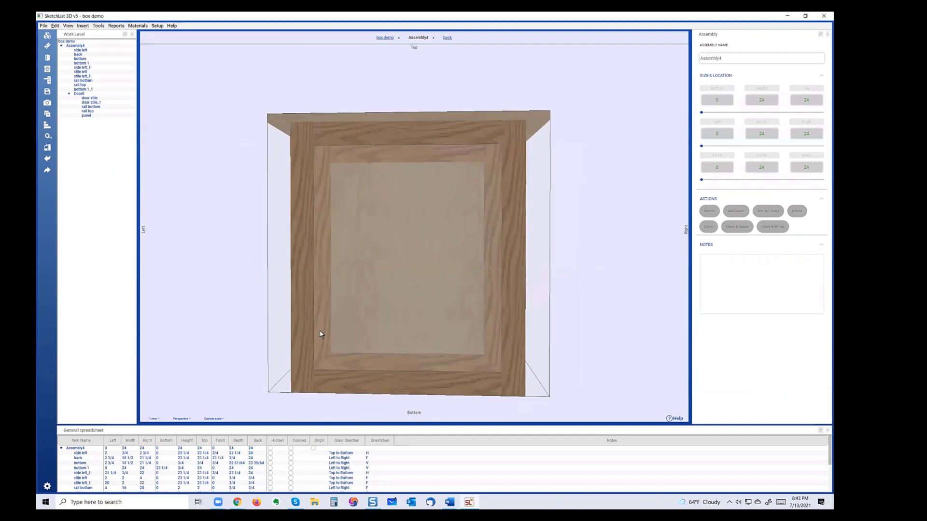
click(345, 363)
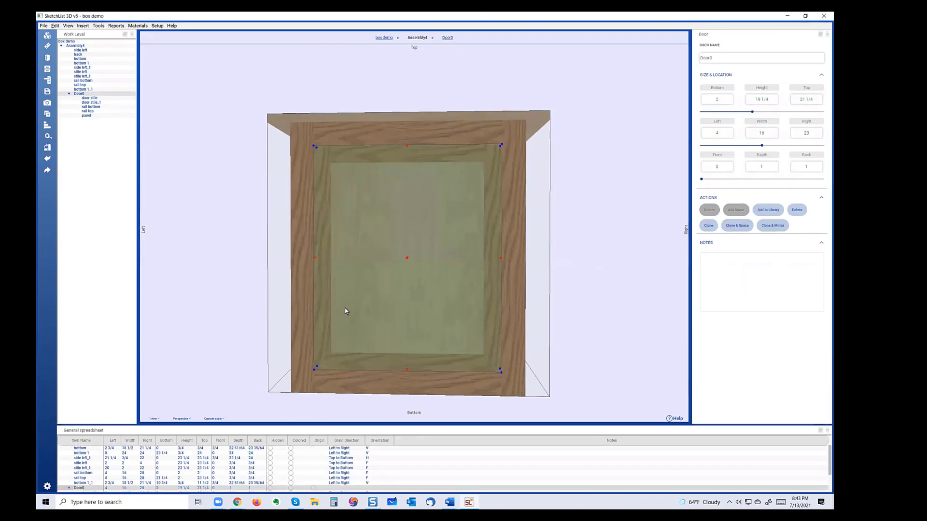
click(446, 38)
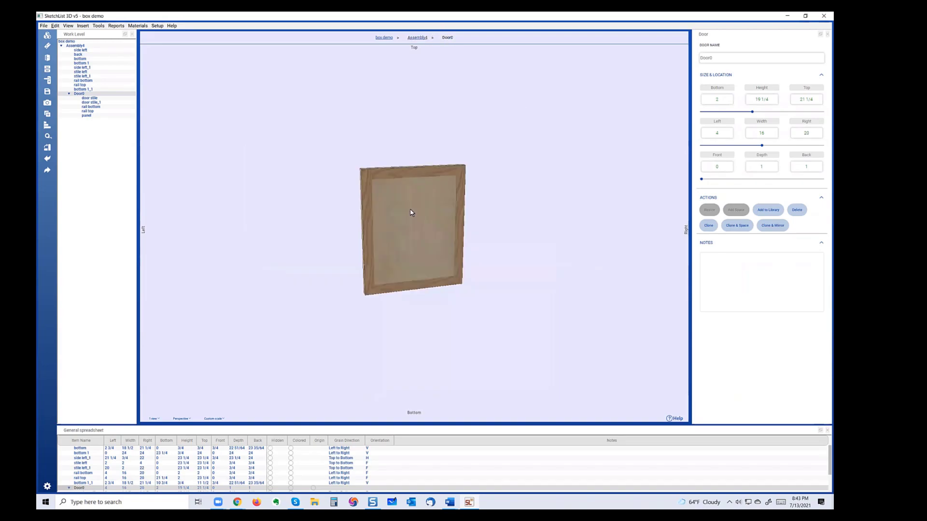
click(381, 289)
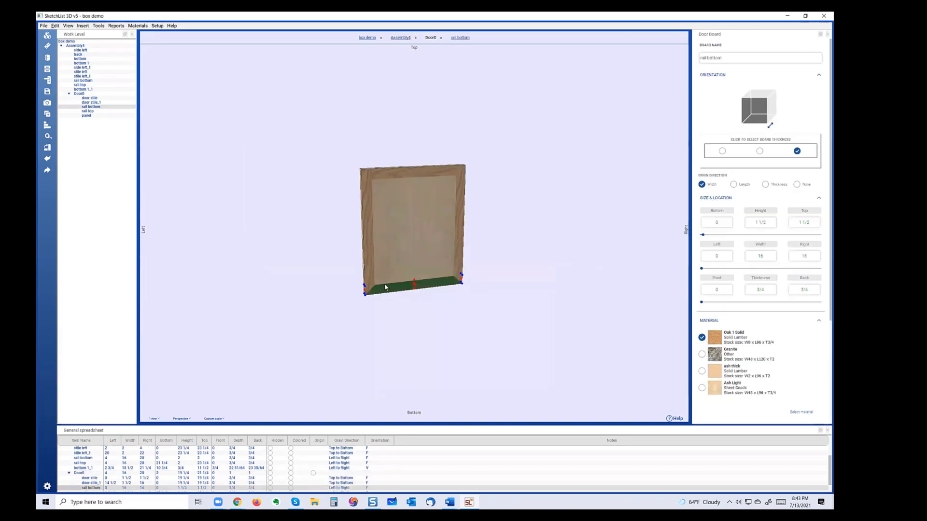
scroll(398, 278, up, 2)
scroll(398, 277, up, 2)
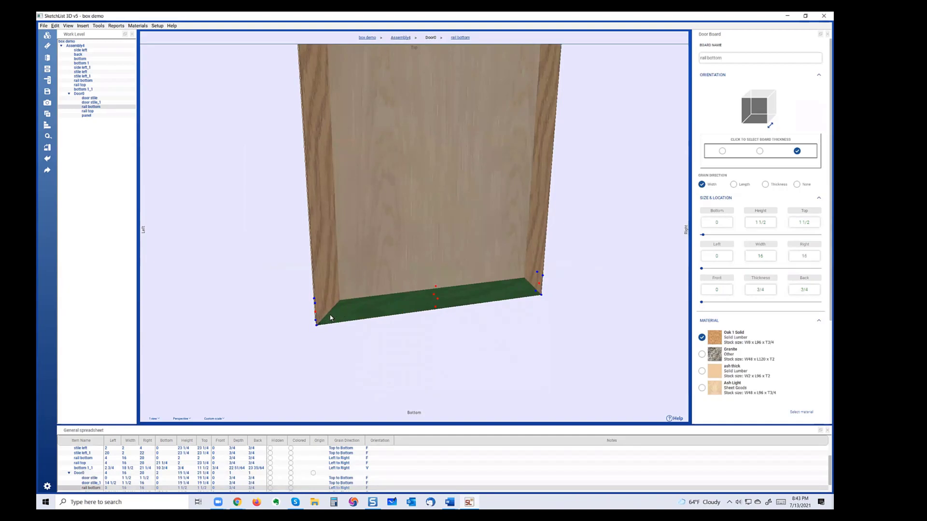
scroll(424, 208, down, 2)
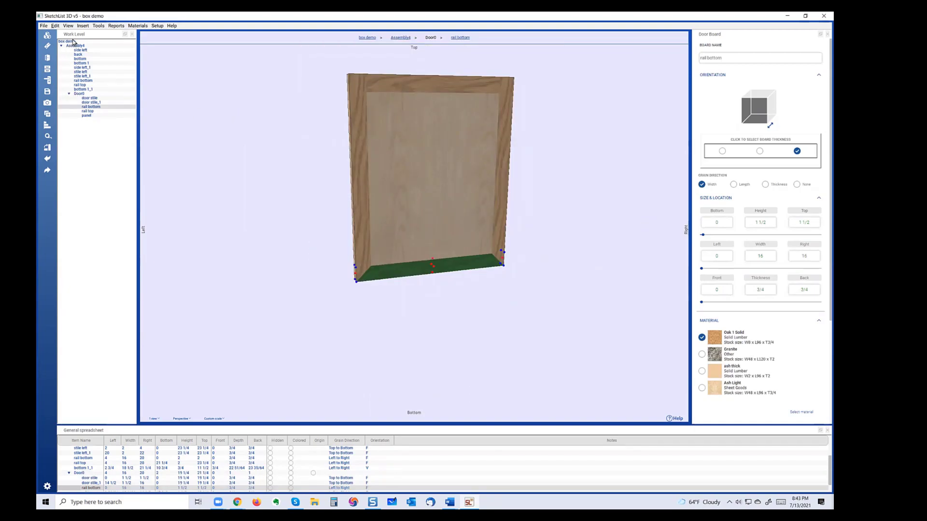
click(416, 169)
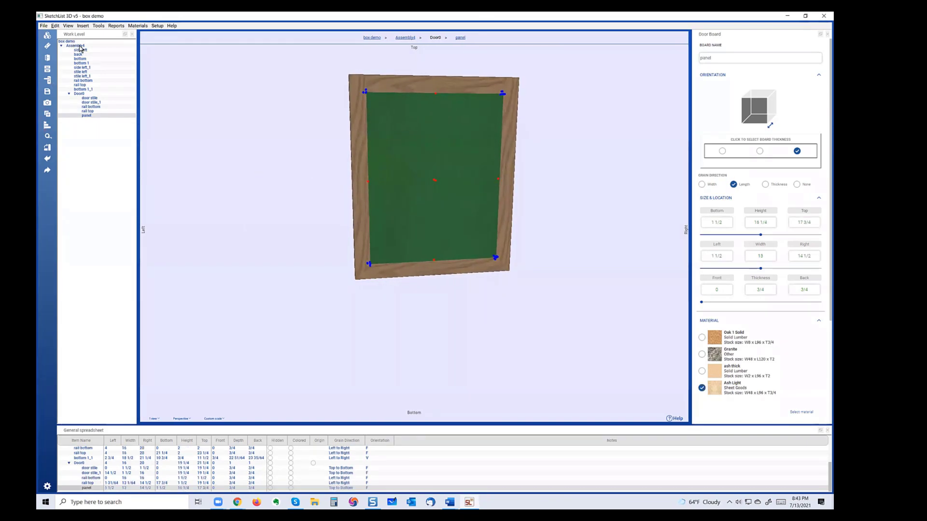
Return to the whole assembly and delete the horizontal board on top of the cabinet
click(79, 47)
click(434, 169)
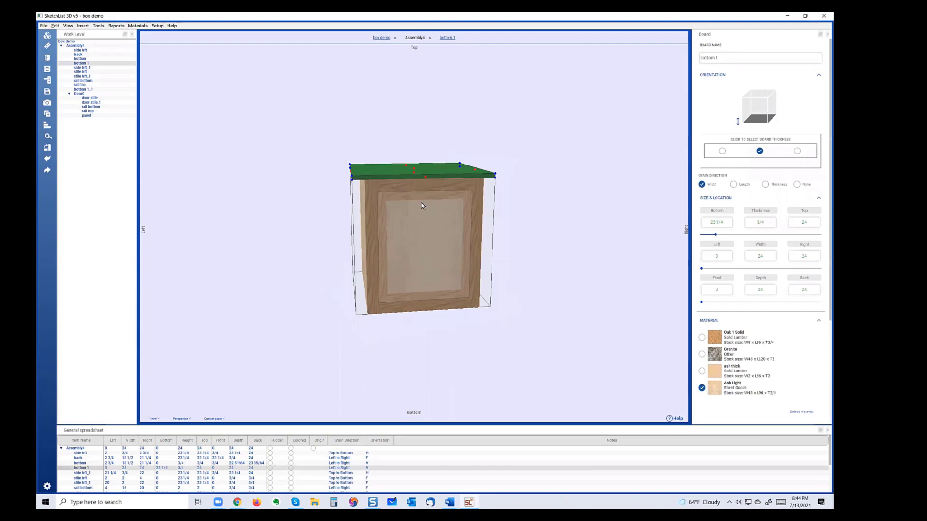
key(Delete)
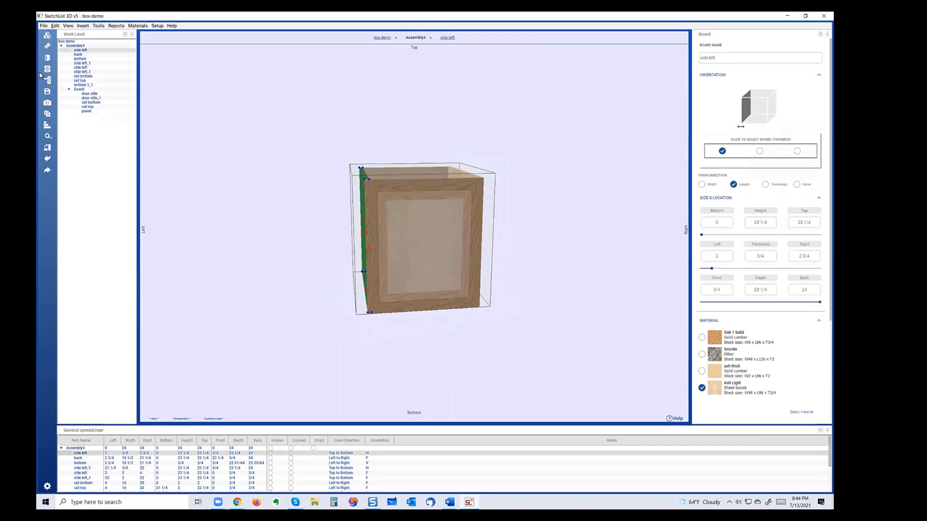
Start a new board named top in the assembly and browse the solid lumber and sheet goods materials for it
click(48, 47)
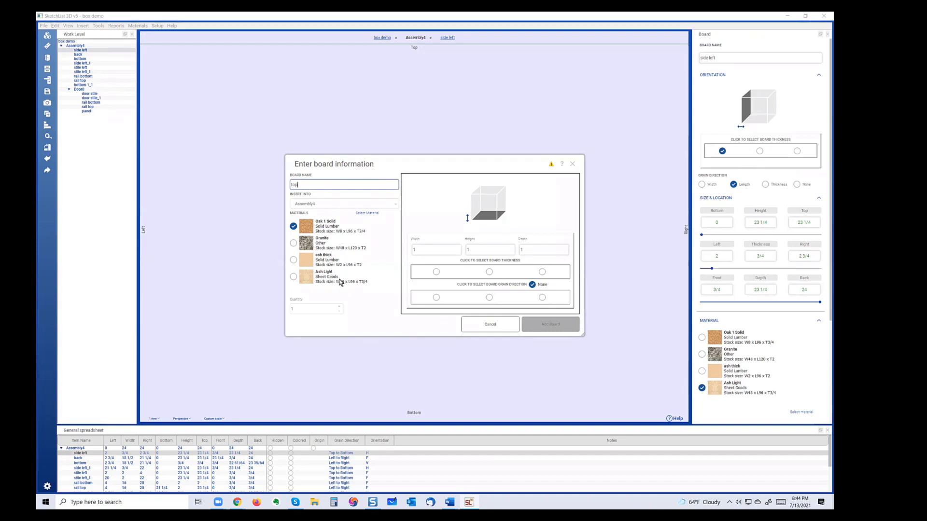
click(371, 214)
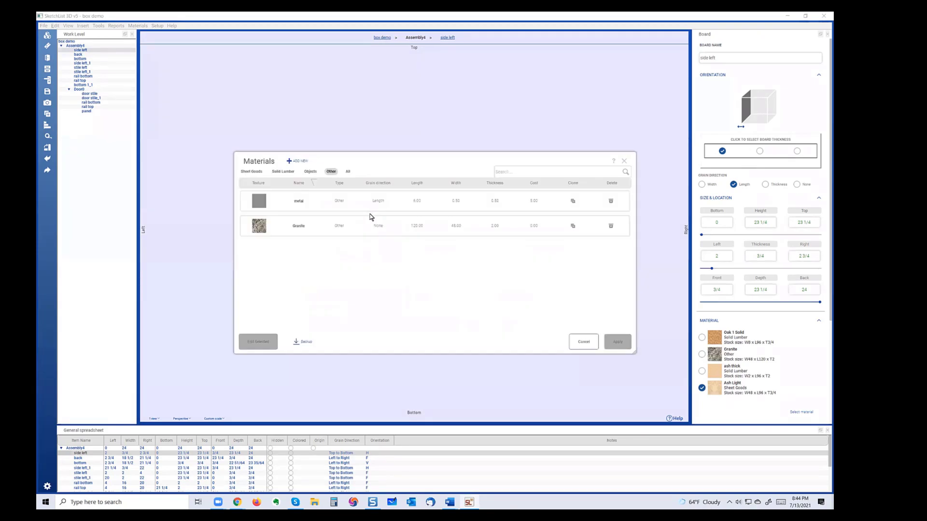
click(283, 173)
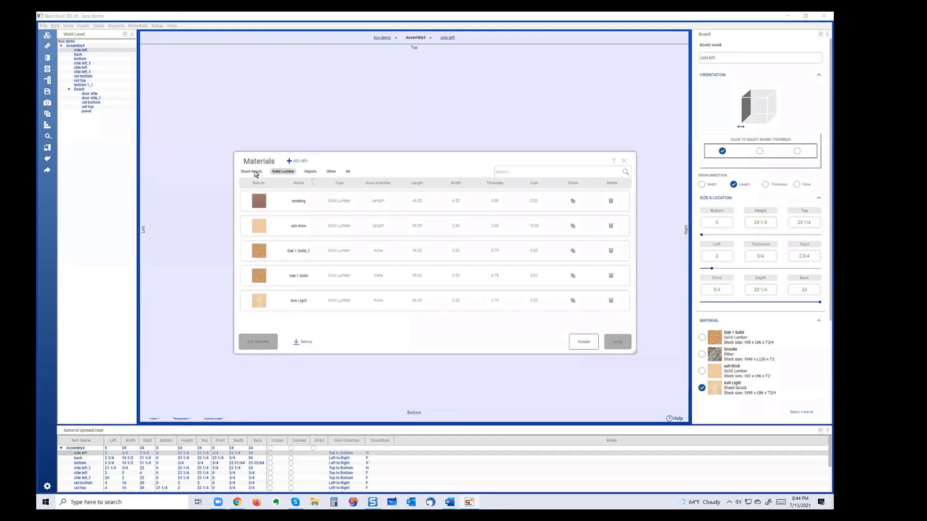
click(252, 172)
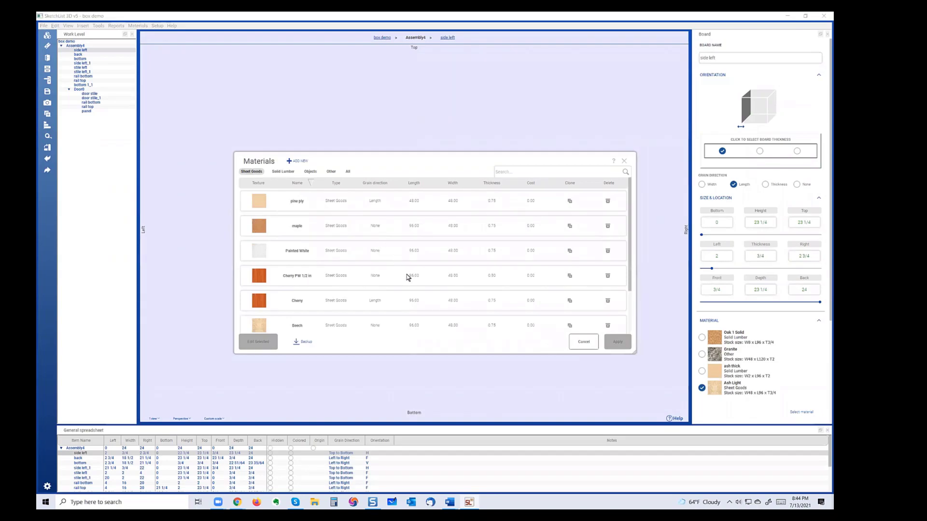
scroll(407, 276, down, 3)
scroll(399, 284, up, 3)
Define a new sheet goods material named test top, 48 wide, 96 long and 1/2 thick, with the grain along its length
click(290, 162)
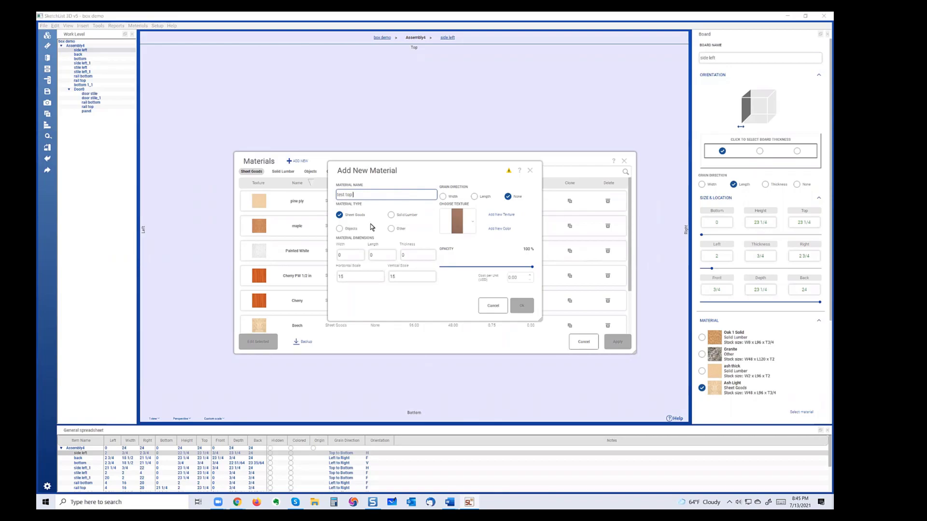
click(351, 255)
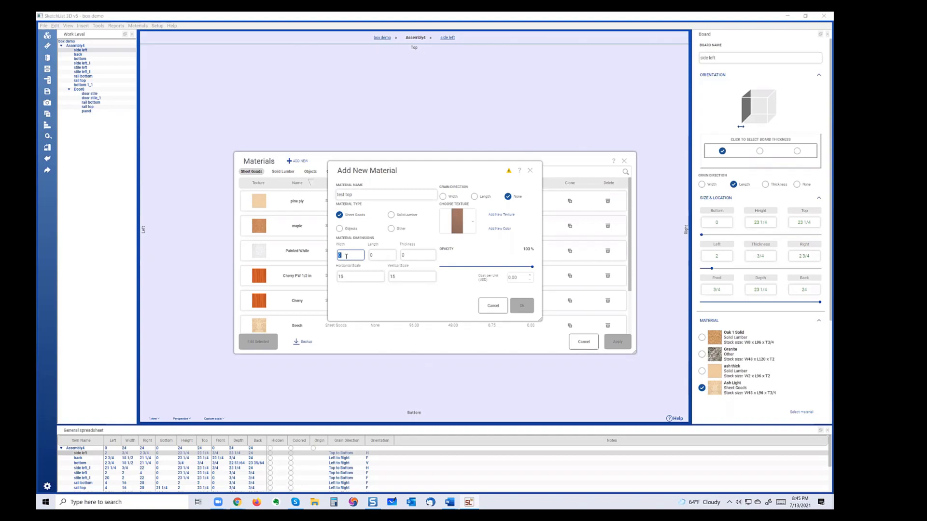
text(48)
click(377, 253)
text(96)
click(408, 253)
text(5)
click(473, 197)
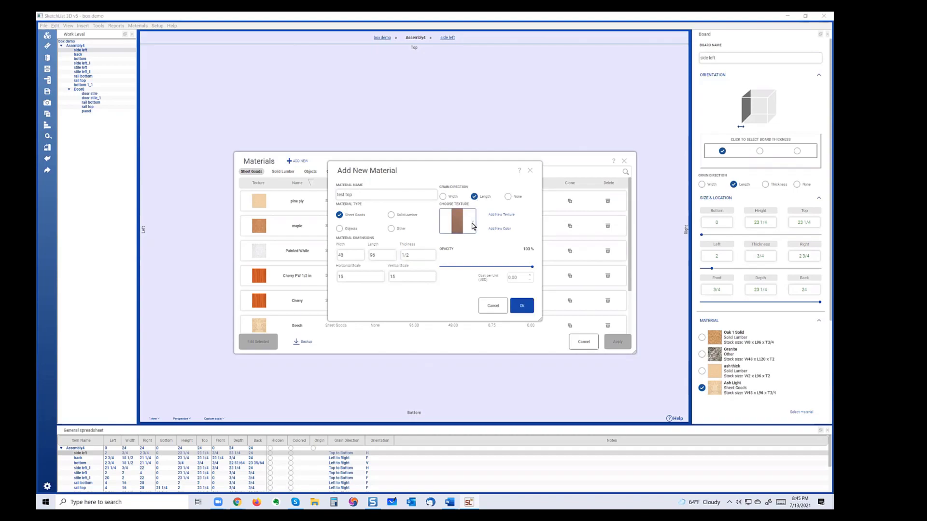
Choose the plain dark reddish-brown texture for the new test top material
click(472, 222)
scroll(451, 289, down, 5)
scroll(456, 289, up, 5)
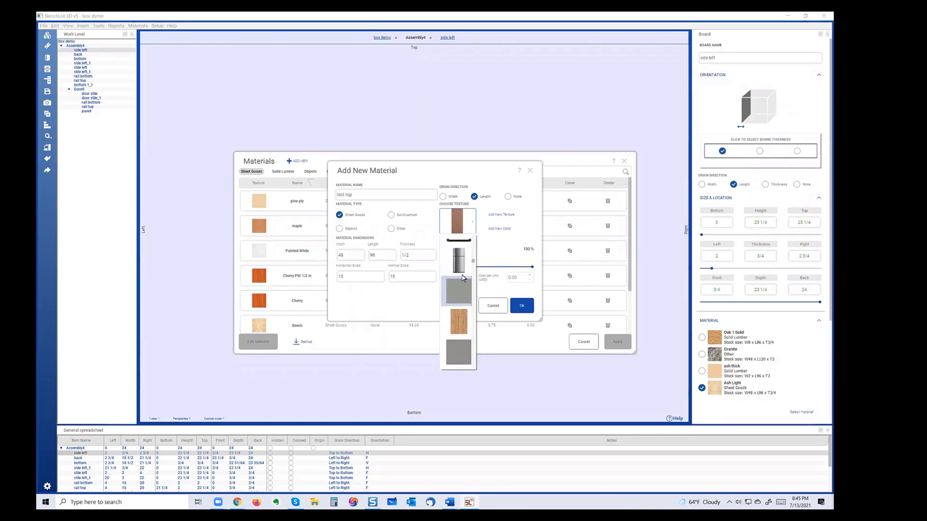
scroll(462, 274, down, 5)
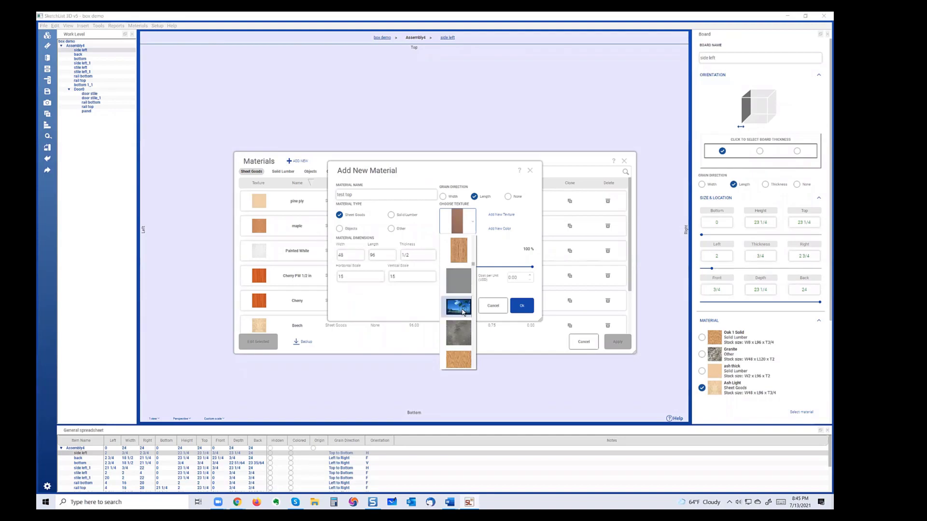
scroll(458, 308, down, 3)
scroll(458, 309, up, 3)
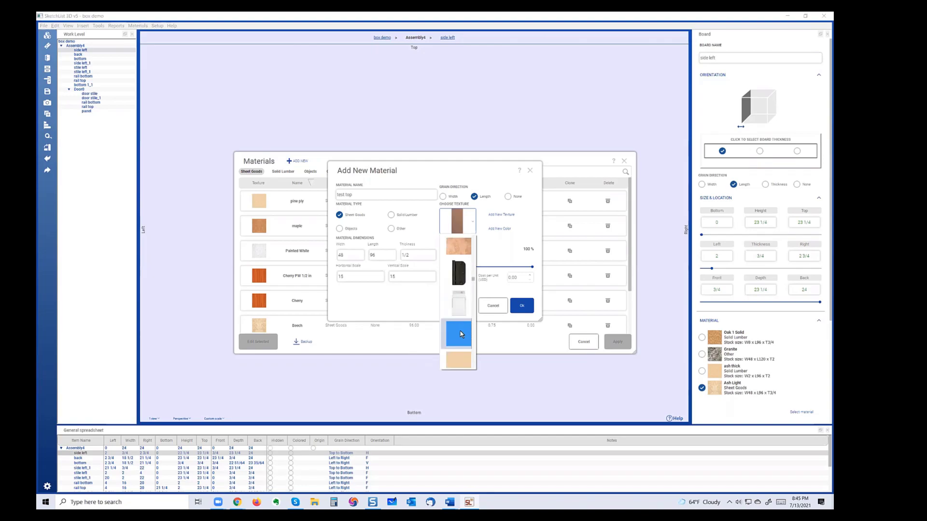
scroll(460, 334, down, 3)
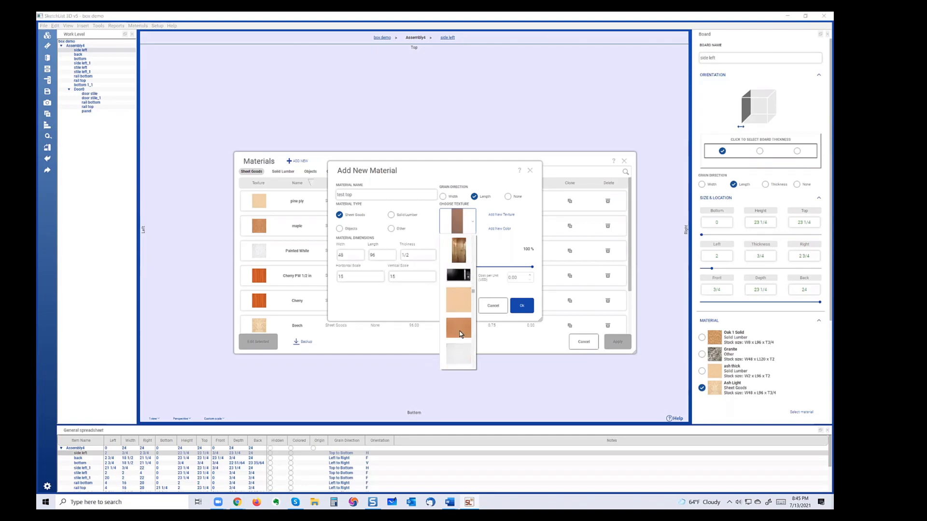
scroll(461, 334, down, 4)
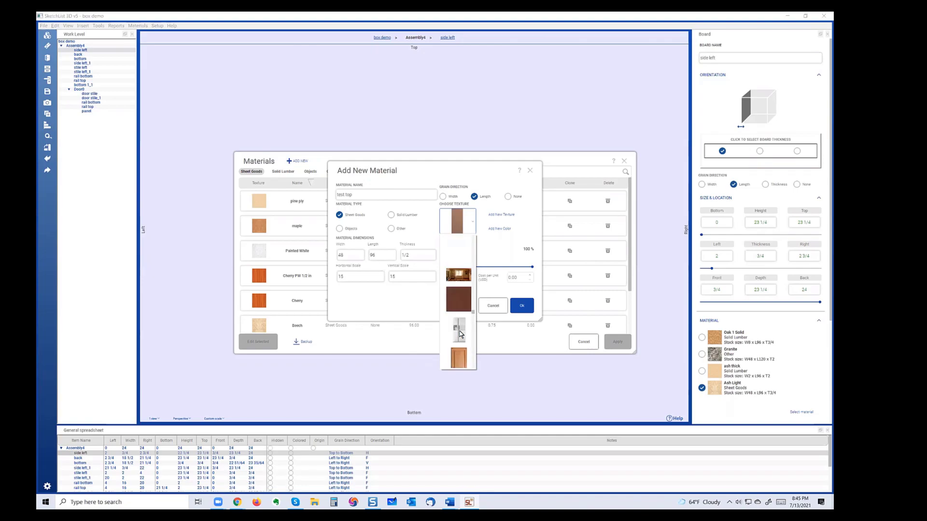
scroll(460, 334, down, 4)
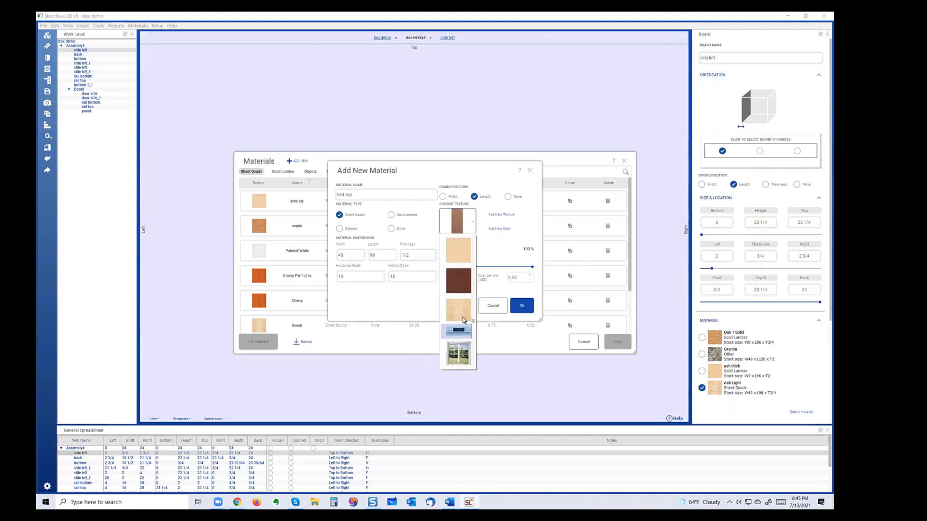
click(460, 280)
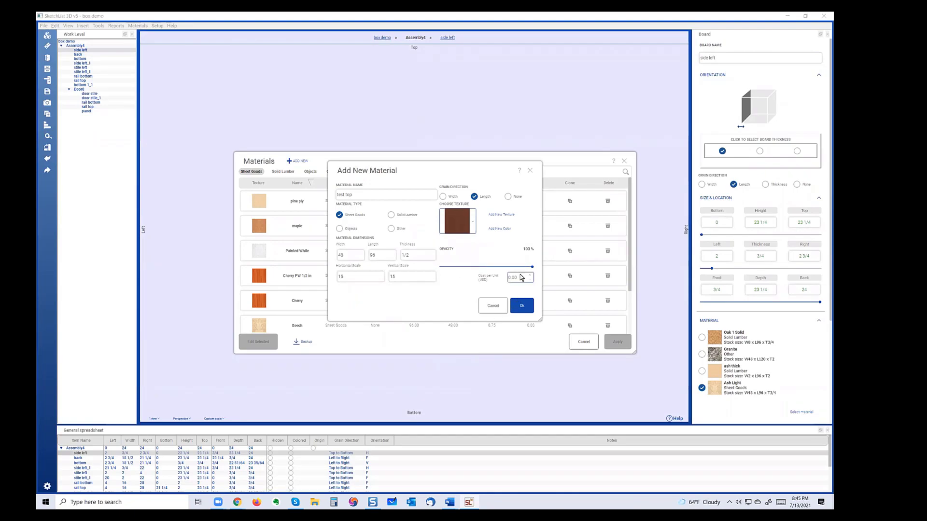
Save the test top material at 100% opacity and apply it to the new board
click(452, 268)
drag(477, 265, 579, 246)
click(526, 276)
click(518, 306)
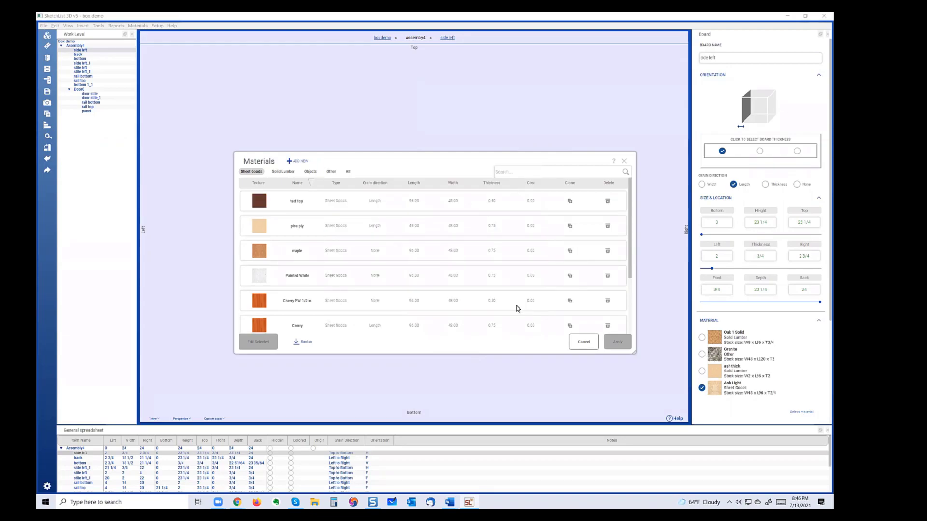
click(331, 202)
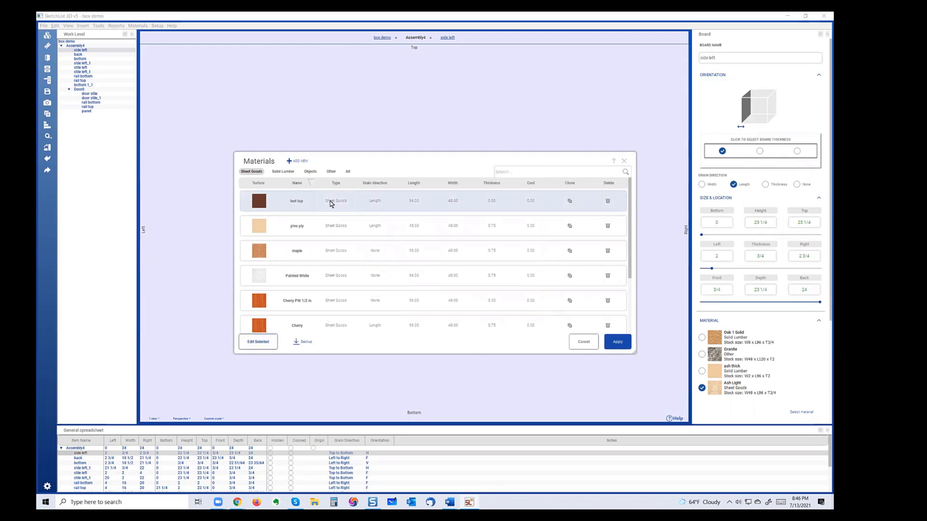
click(619, 342)
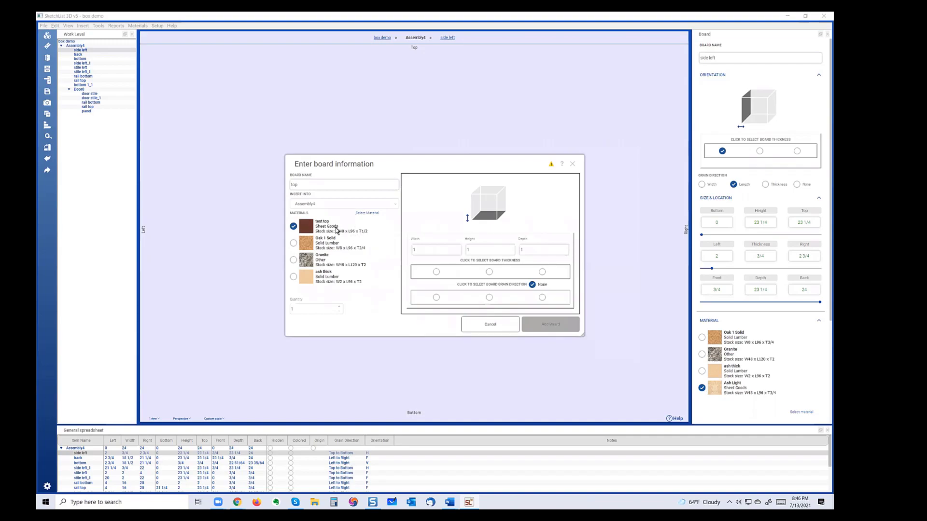
Add the top board 24 wide, 1/2 thick and 24 deep, with its thickness vertical and the grain running along the width
click(436, 250)
click(476, 249)
text(.5)
key(Tab)
text(24)
click(489, 272)
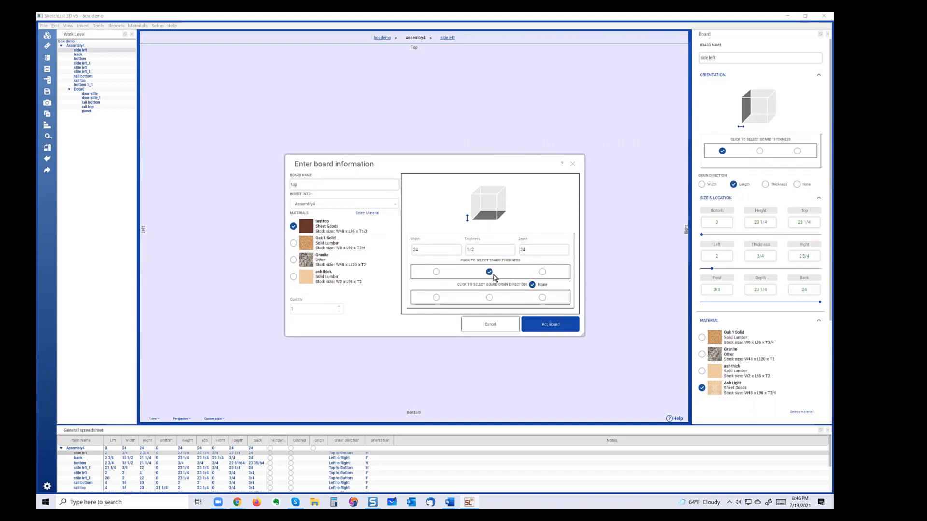
drag(561, 249, 515, 258)
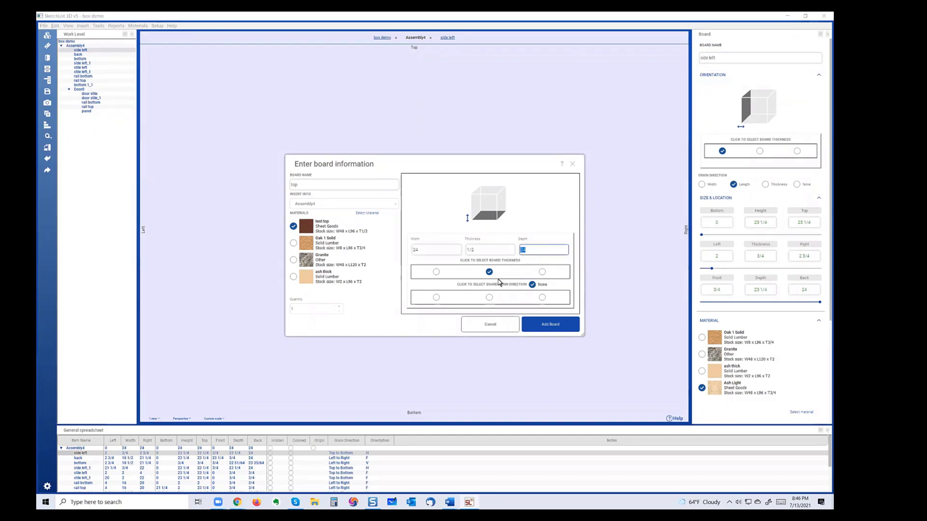
click(435, 297)
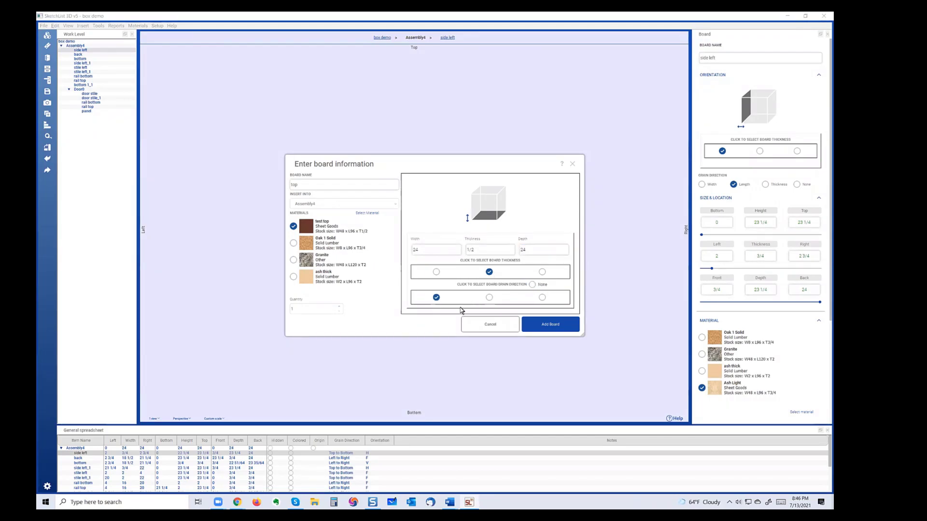
click(531, 319)
click(437, 251)
right_drag(439, 250, 439, 255)
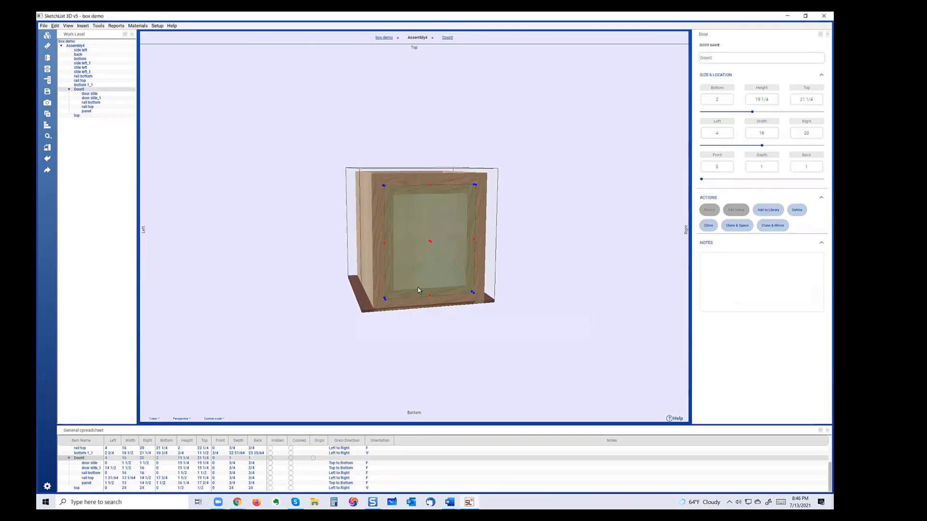
right_drag(420, 287, 438, 293)
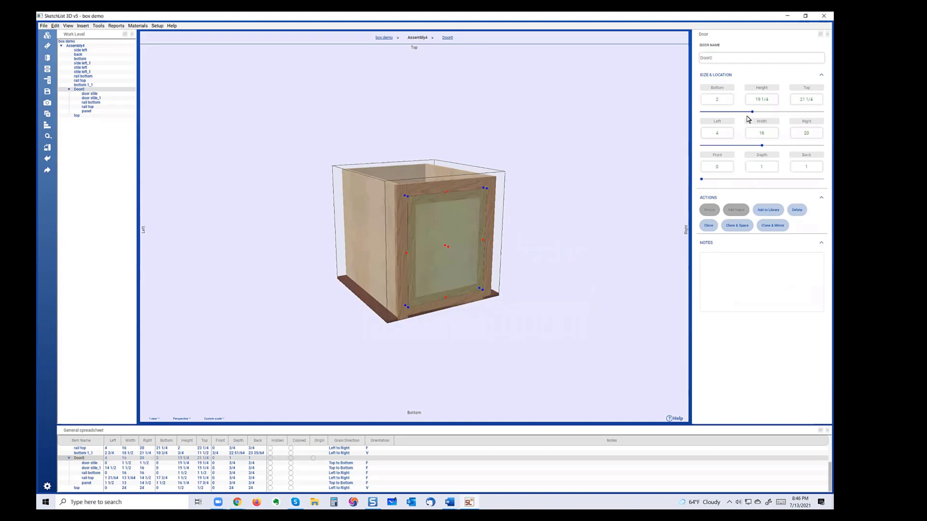
drag(752, 112, 815, 112)
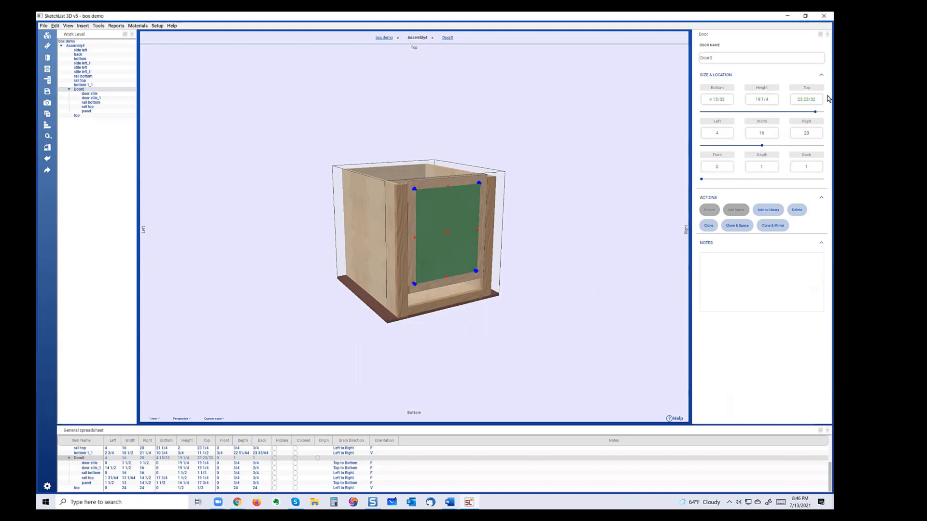
Raise the new top board to the top of the cabinet, with its bottom at 23 1/2, and clear the selection
click(392, 314)
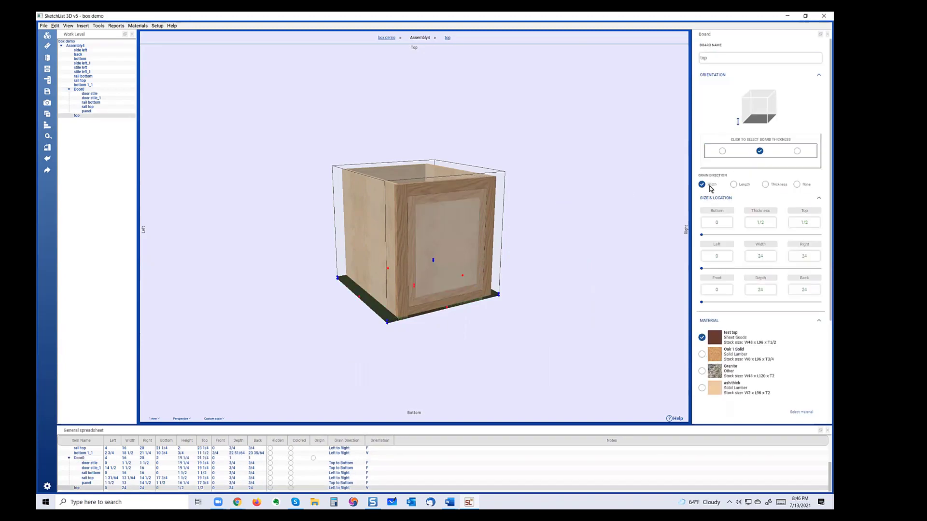
drag(701, 236, 828, 229)
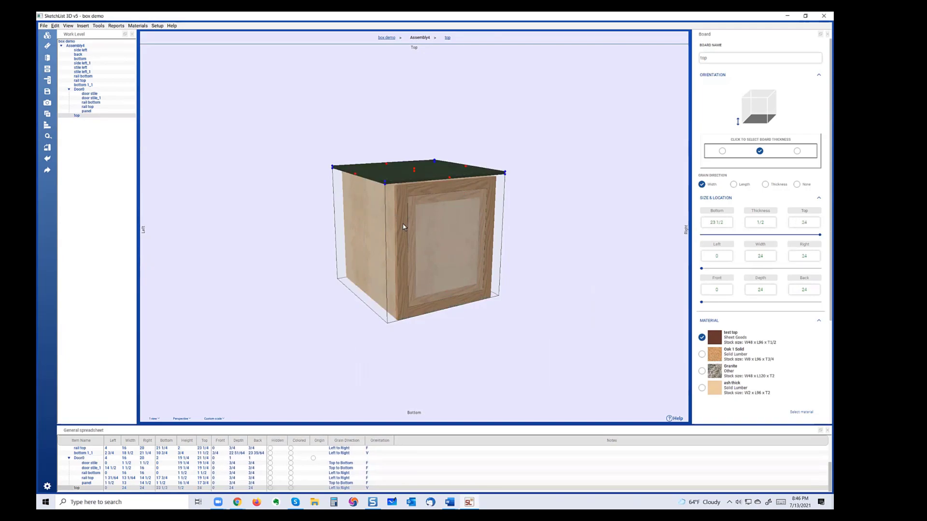
click(406, 208)
drag(399, 228, 391, 237)
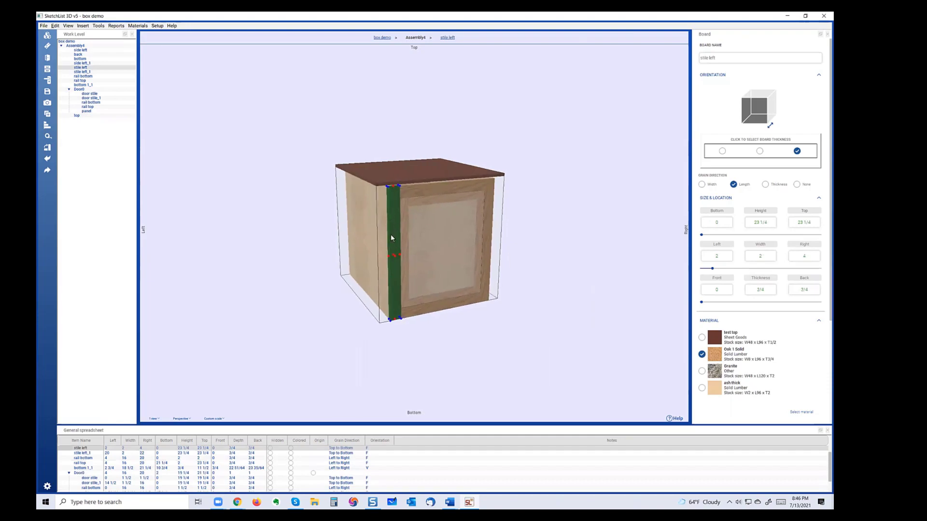
click(293, 188)
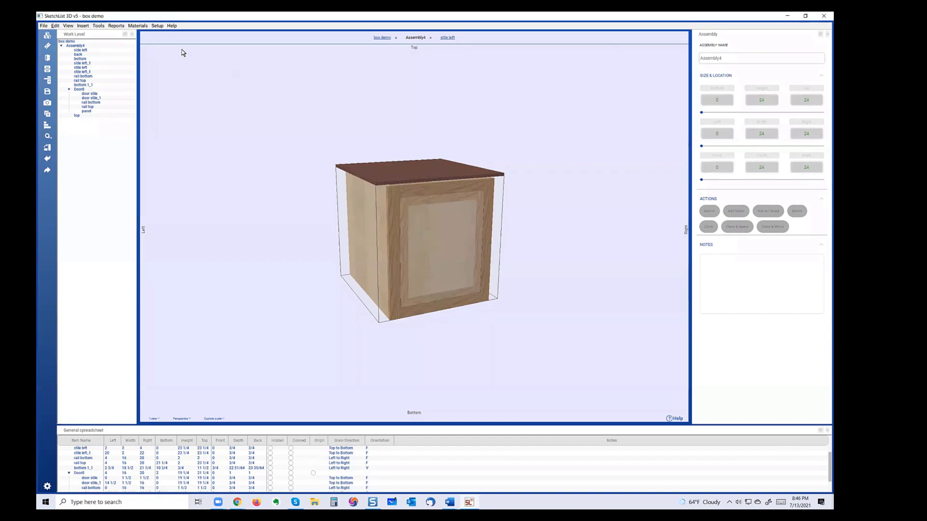
Generate the cutlist report, review the parts' cut sizes and materials, and close it
click(114, 27)
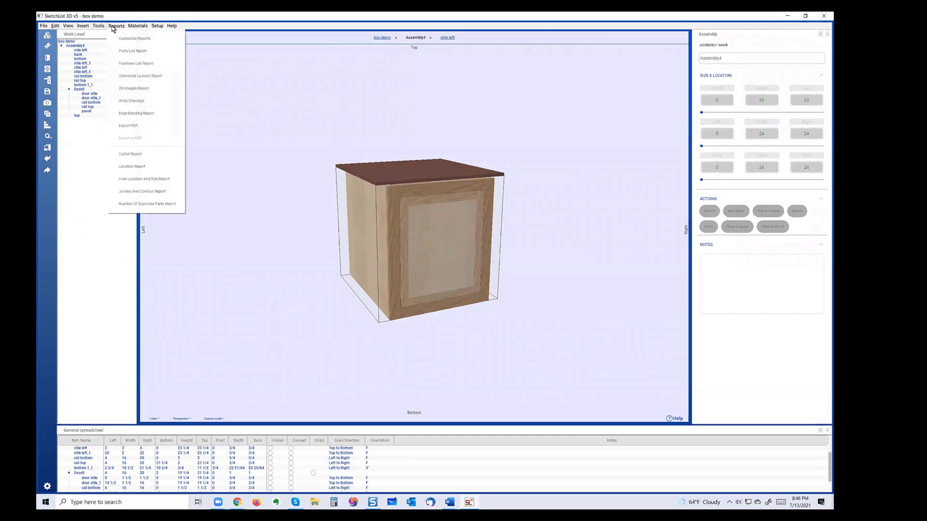
click(128, 155)
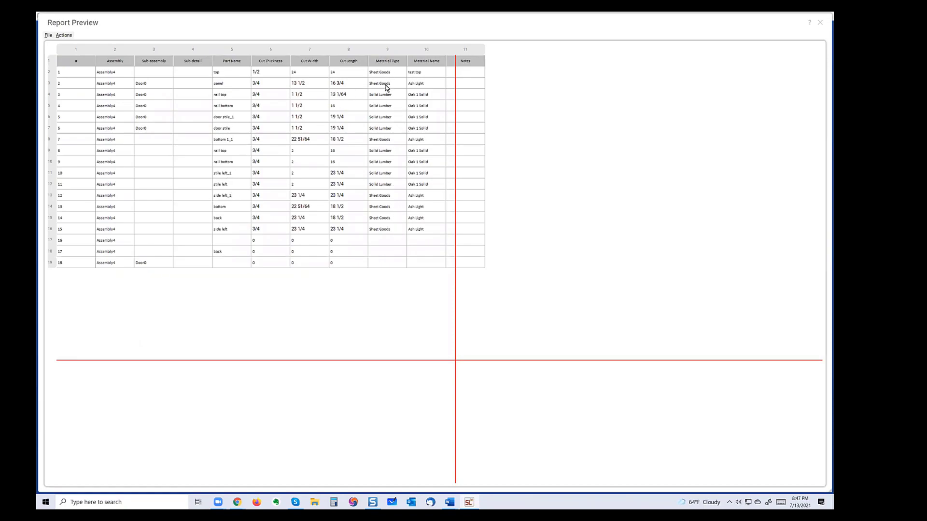
click(820, 24)
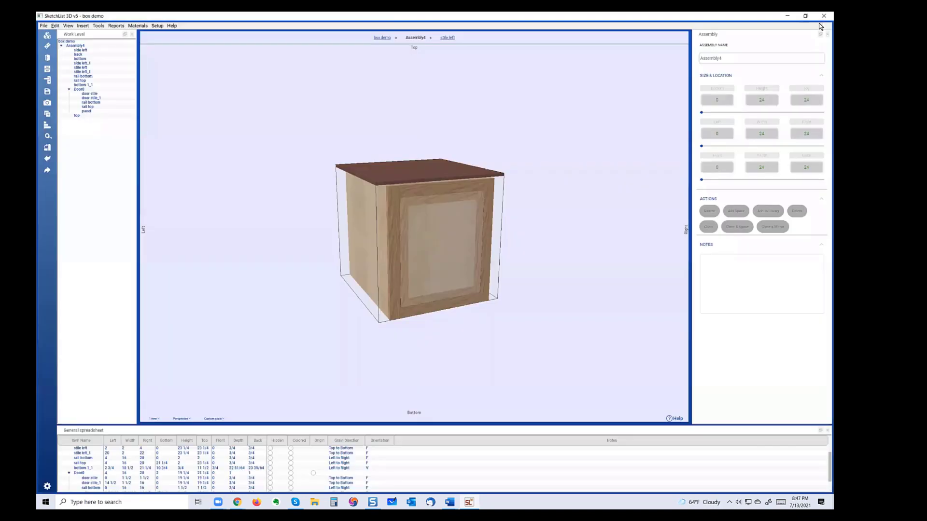
Start a Parts List Report, enlarge its dialog and select the Assembly, Part Name, Bottom, Left and Front columns
click(116, 25)
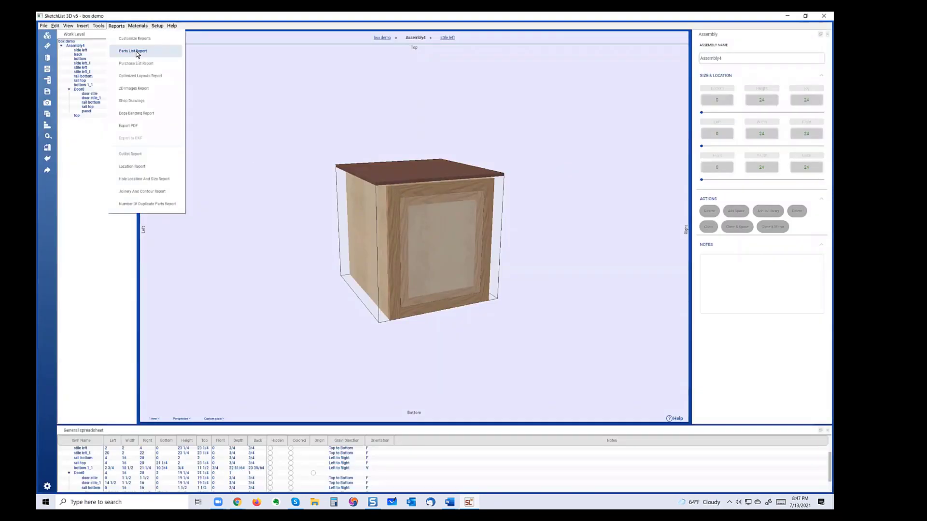
click(137, 52)
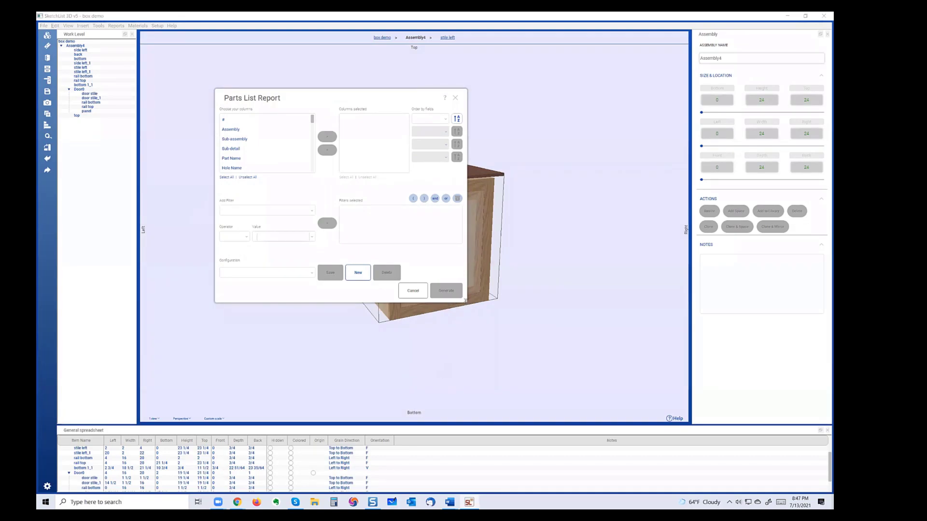
drag(464, 301, 632, 344)
click(238, 133)
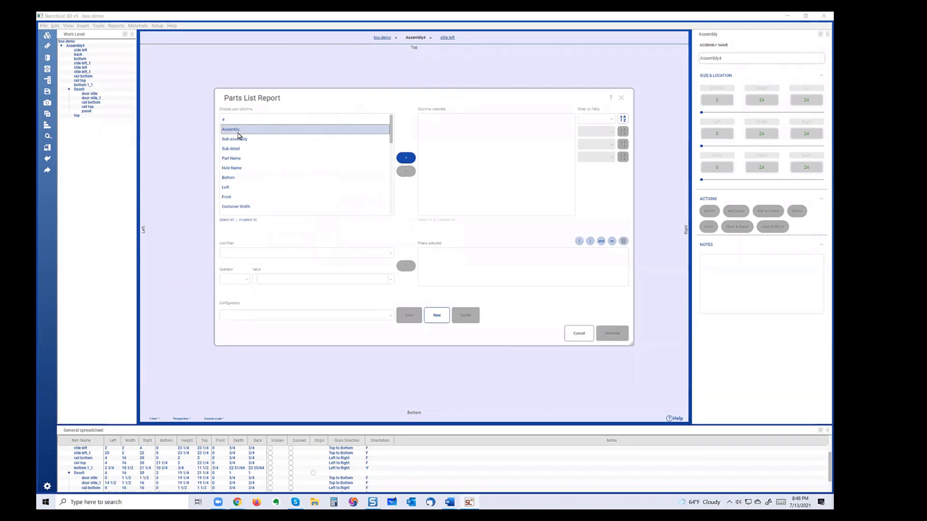
ctrl+click(244, 159)
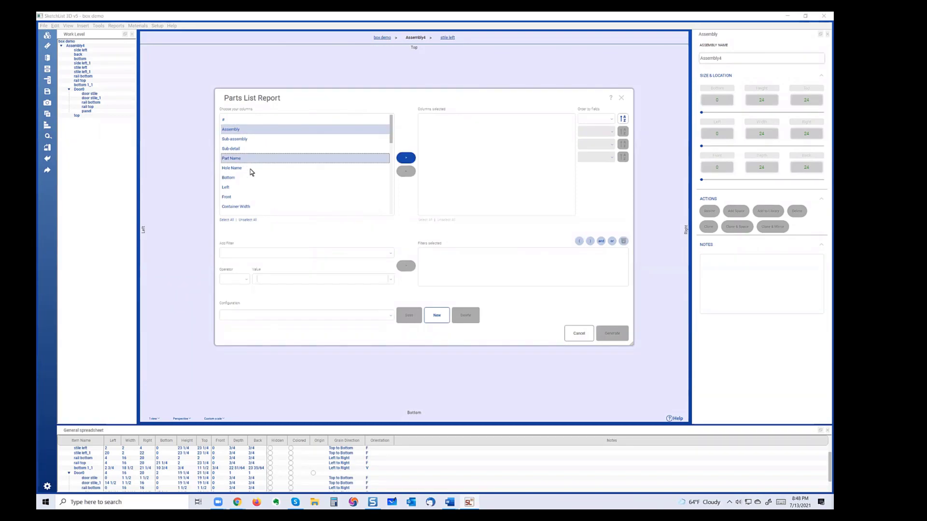
scroll(296, 185, down, 2)
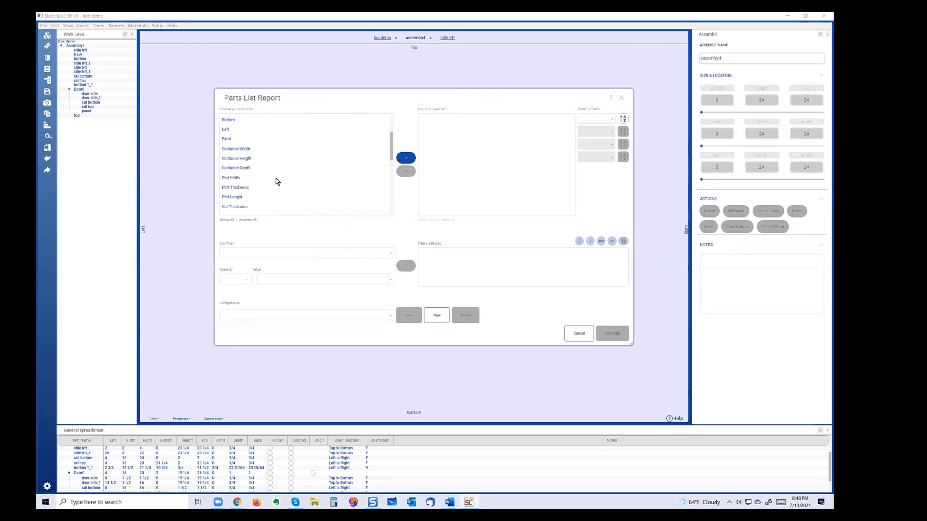
scroll(276, 179, up, 1)
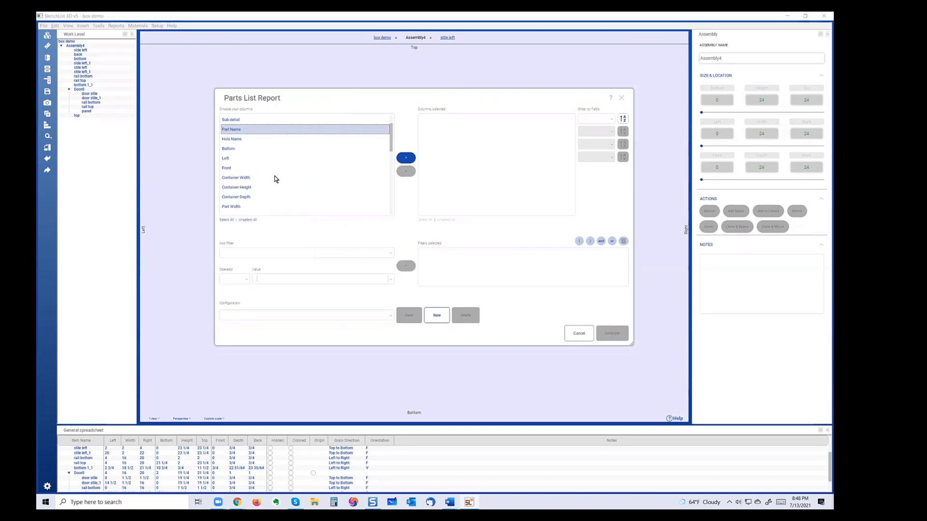
ctrl+click(234, 150)
ctrl+click(234, 160)
ctrl+click(240, 168)
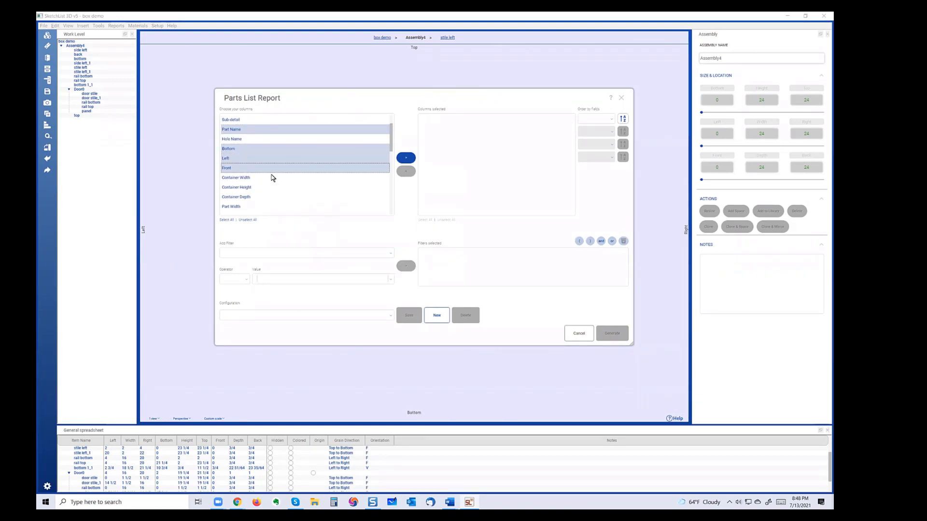
Also select Cut Thickness, Width and Length and Hole Depth, Width, Height and Diameter, and add all the selected columns to the report
scroll(306, 182, down, 4)
scroll(299, 178, up, 1)
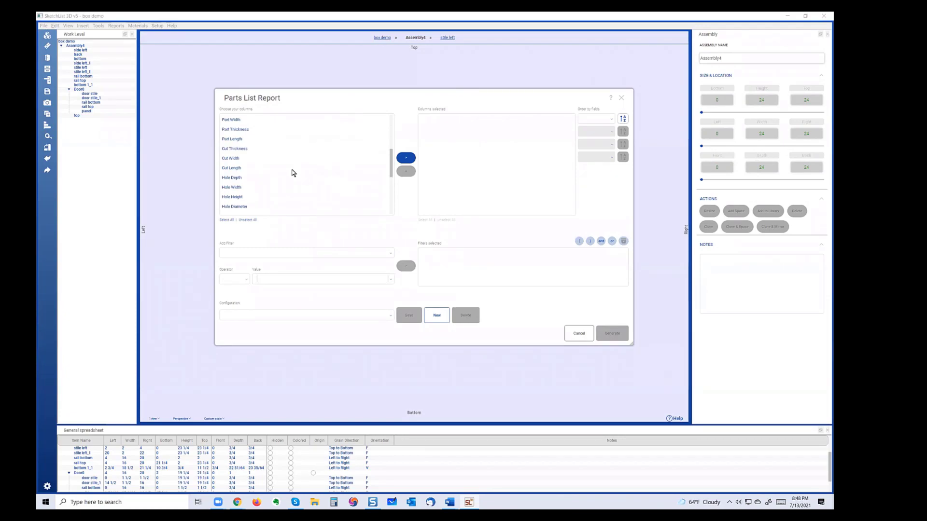
ctrl+click(242, 150)
ctrl+click(245, 162)
ctrl+click(245, 169)
scroll(315, 177, down, 2)
scroll(314, 174, up, 1)
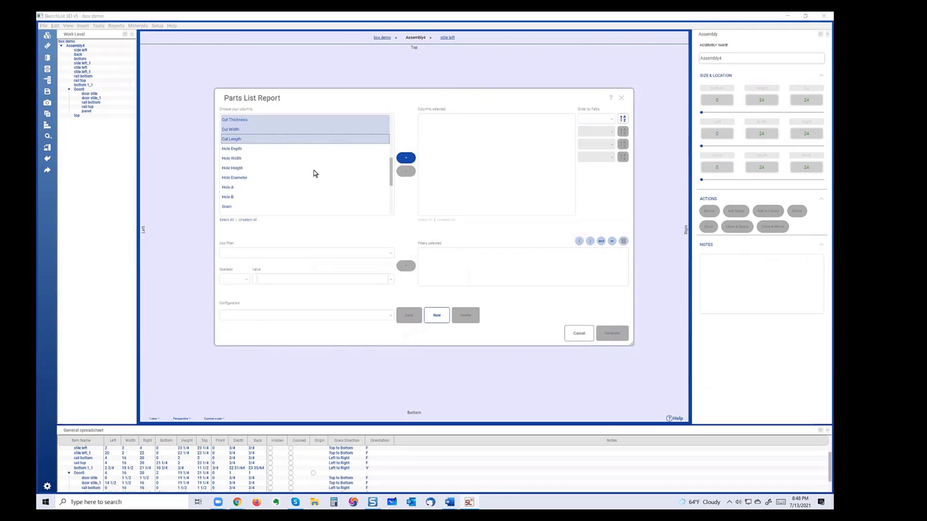
ctrl+click(243, 150)
ctrl+click(239, 159)
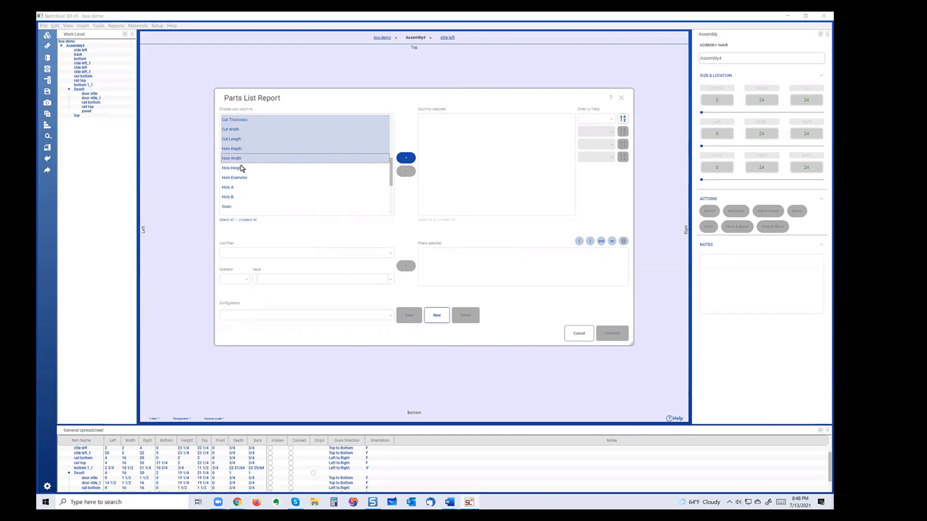
ctrl+click(242, 169)
ctrl+click(246, 179)
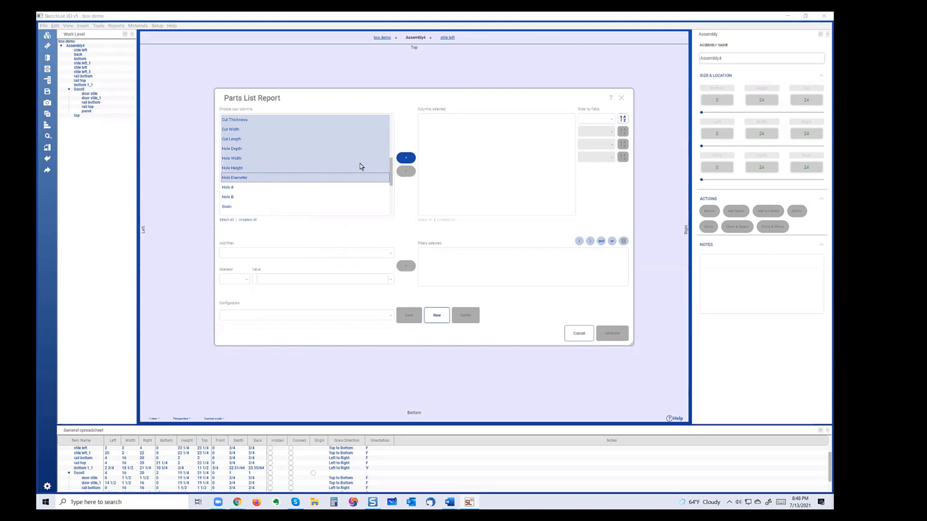
click(406, 159)
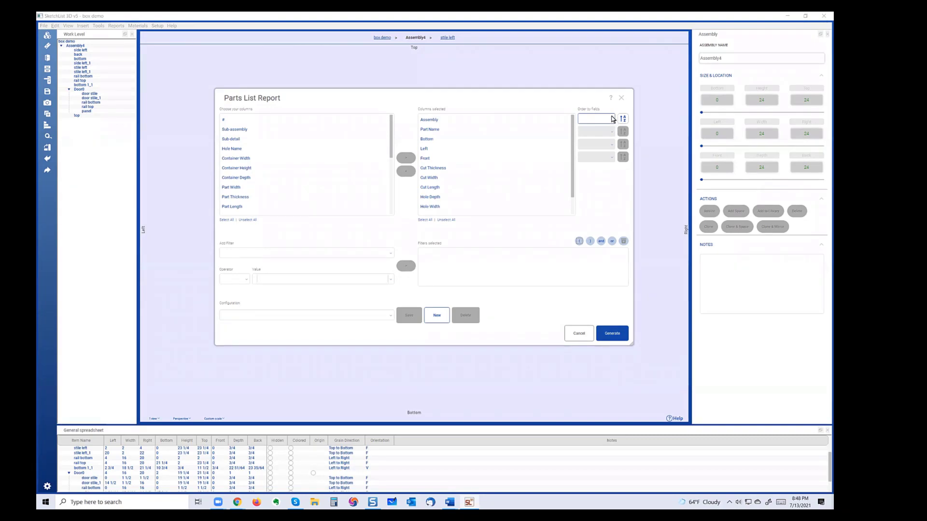
Order the parts list report by Part Name and generate it
click(613, 119)
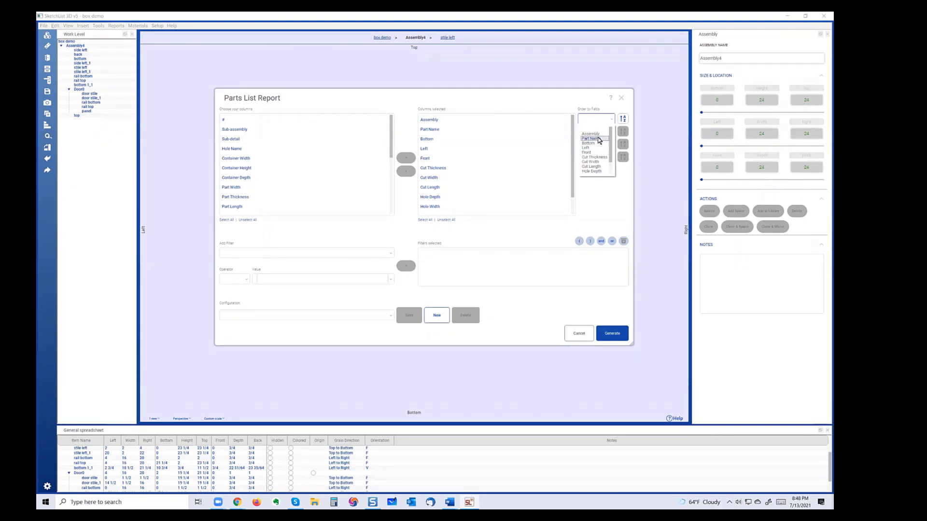
click(599, 139)
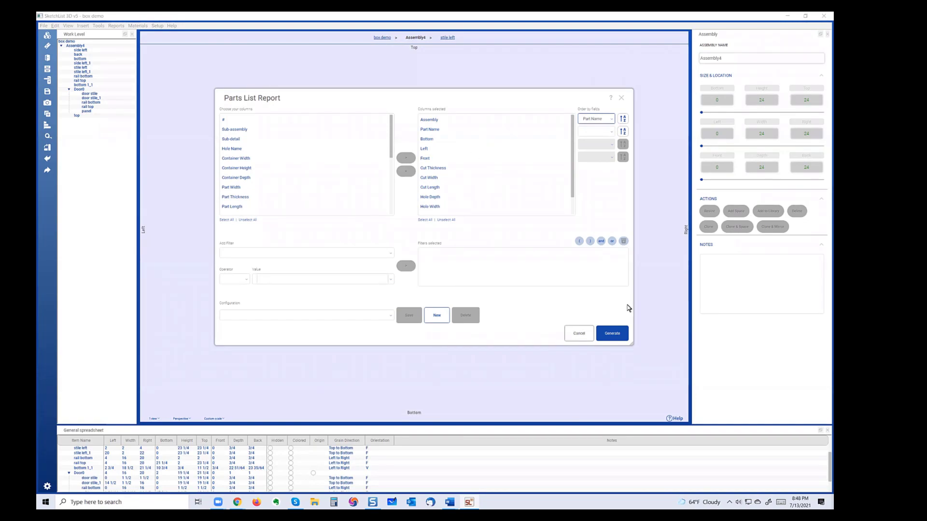
click(613, 333)
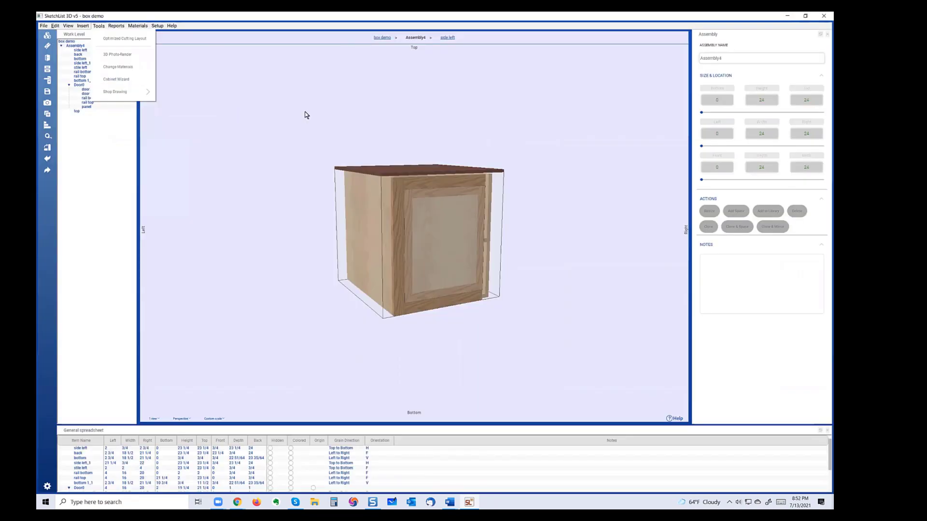
Return to the box demo project level and set the project width to 60
click(382, 141)
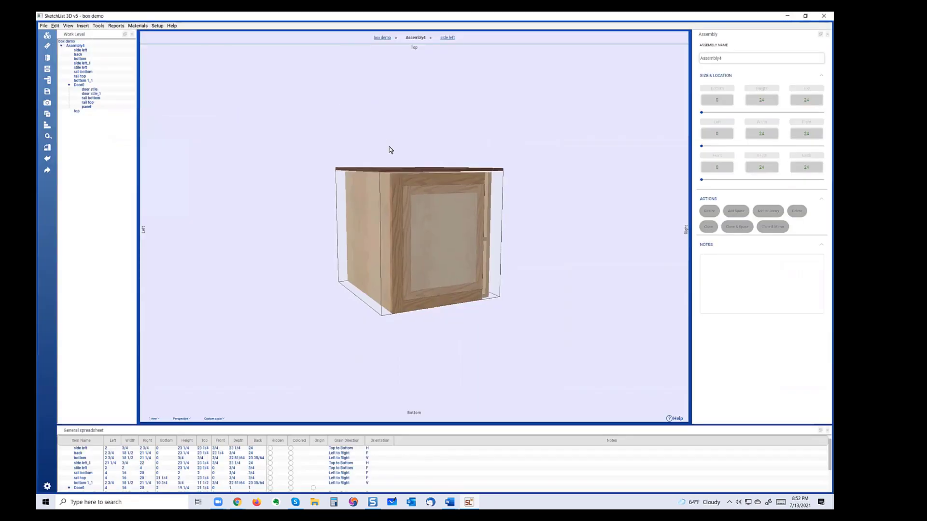
click(431, 250)
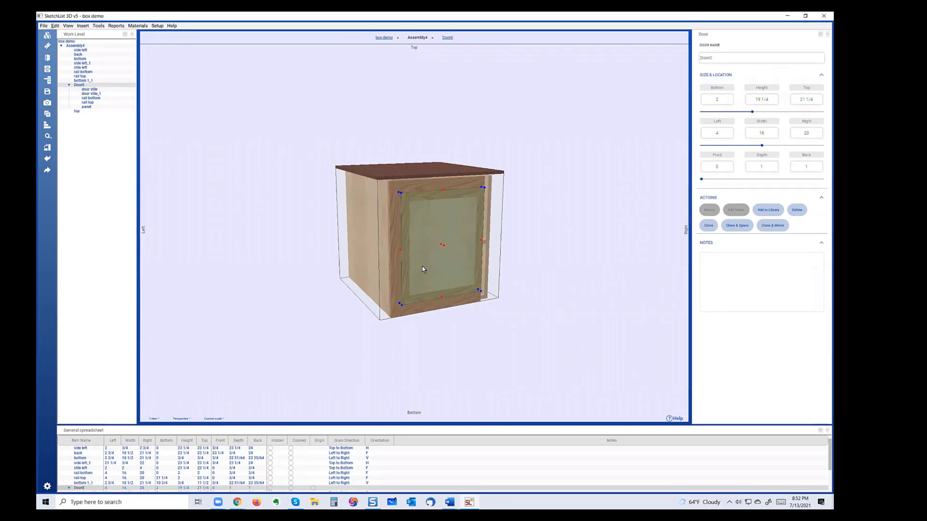
click(384, 37)
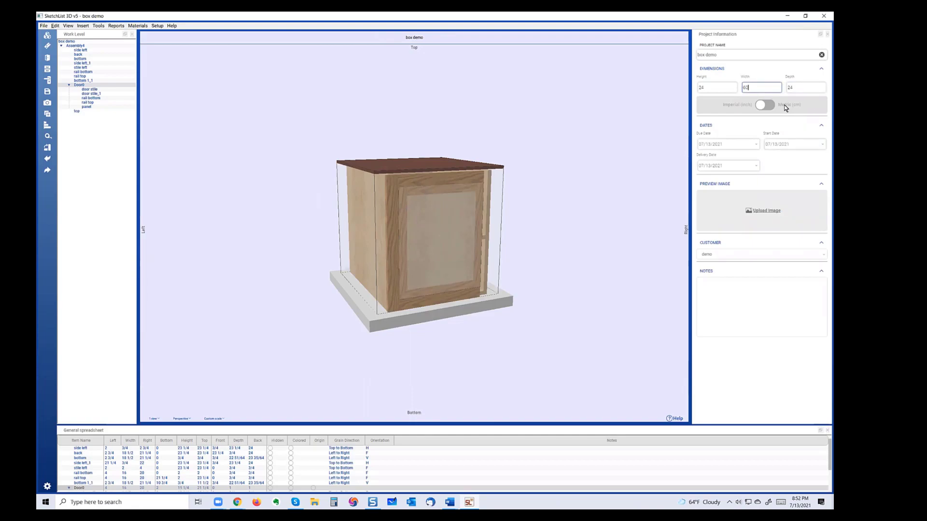
key(Return)
Clone and mirror Assembly4 to the other end of the project base, and clear the selection
drag(511, 299, 533, 303)
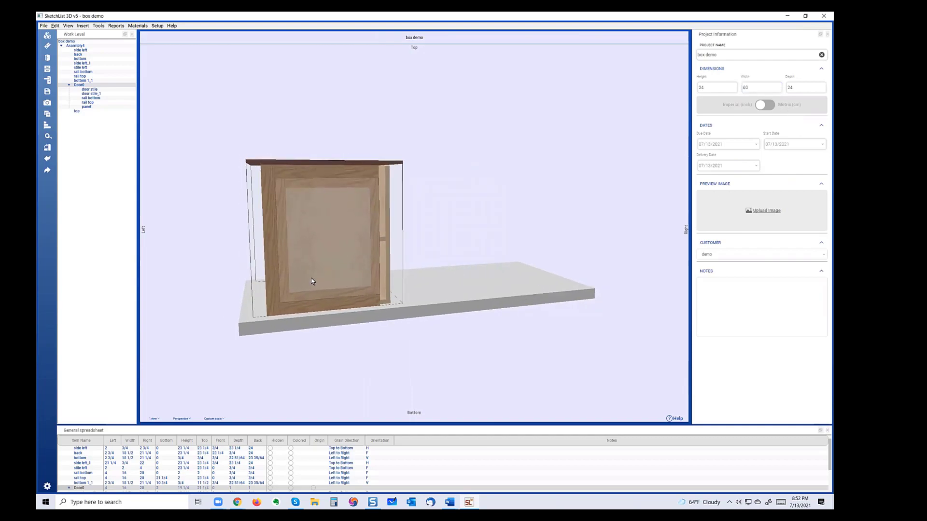
click(352, 287)
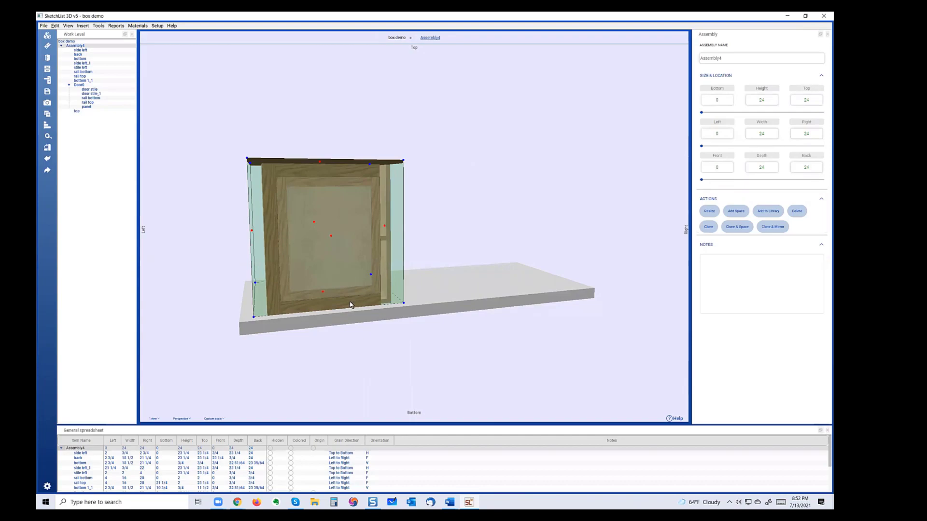
click(772, 228)
click(457, 317)
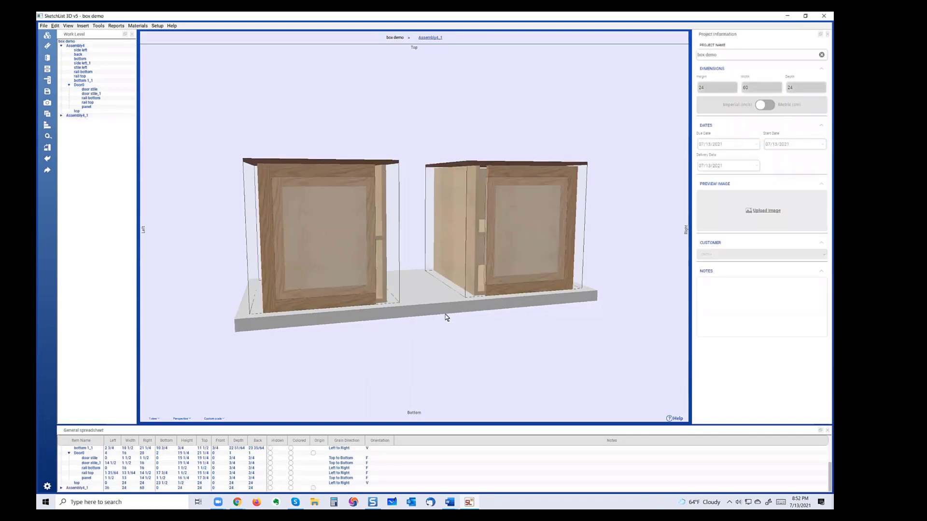
Start a new front shop drawing of the project and add overall width and height size dimensions to the original cabinet
drag(458, 317, 391, 289)
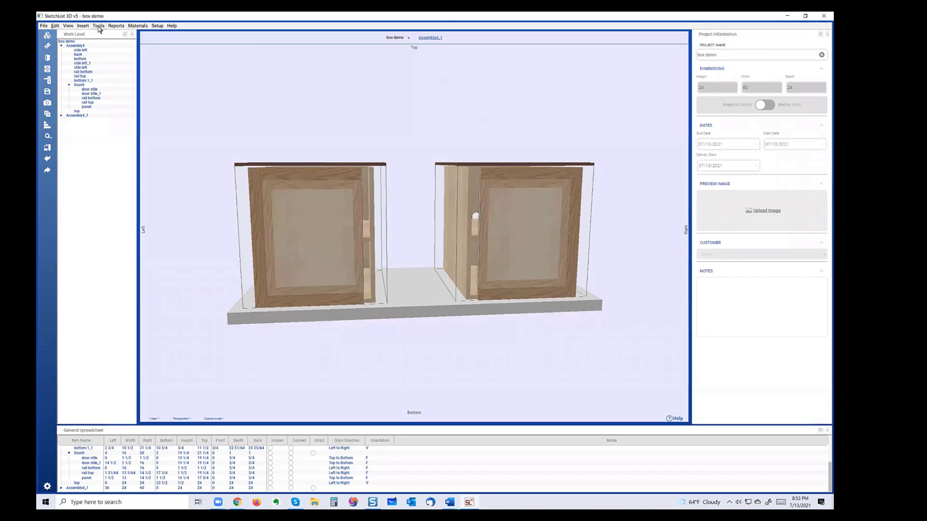
click(99, 26)
mouse_move(121, 91)
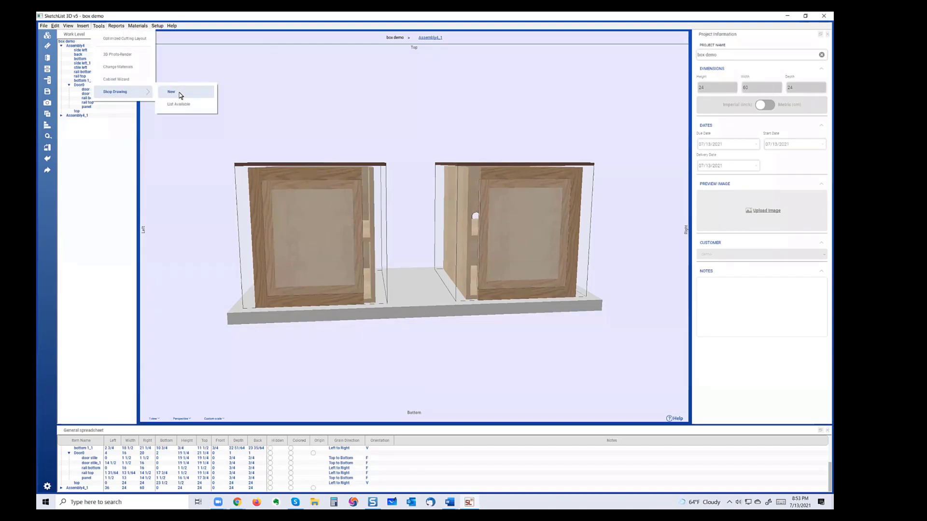
click(178, 92)
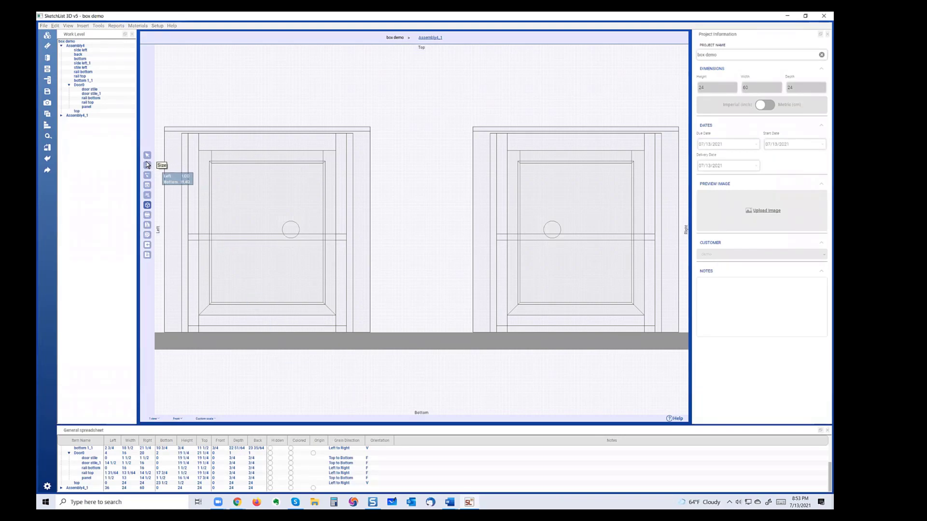
click(146, 173)
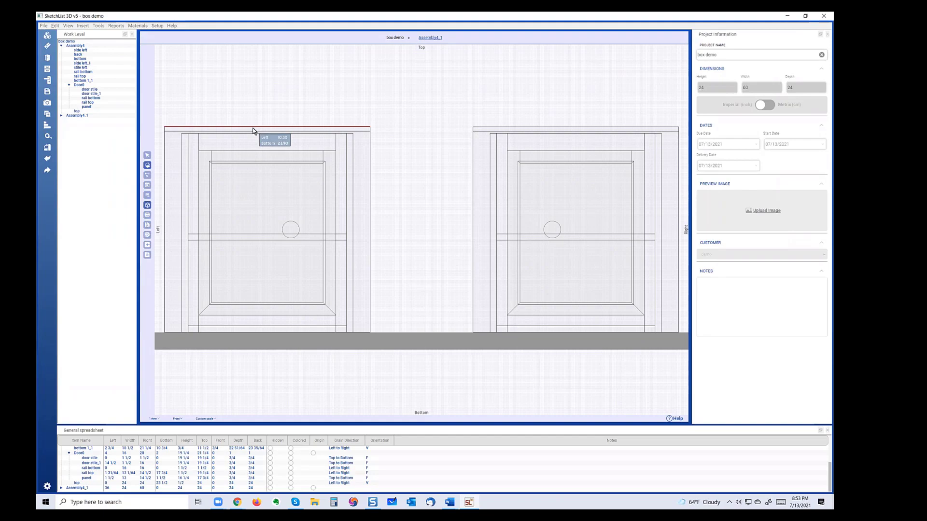
click(254, 129)
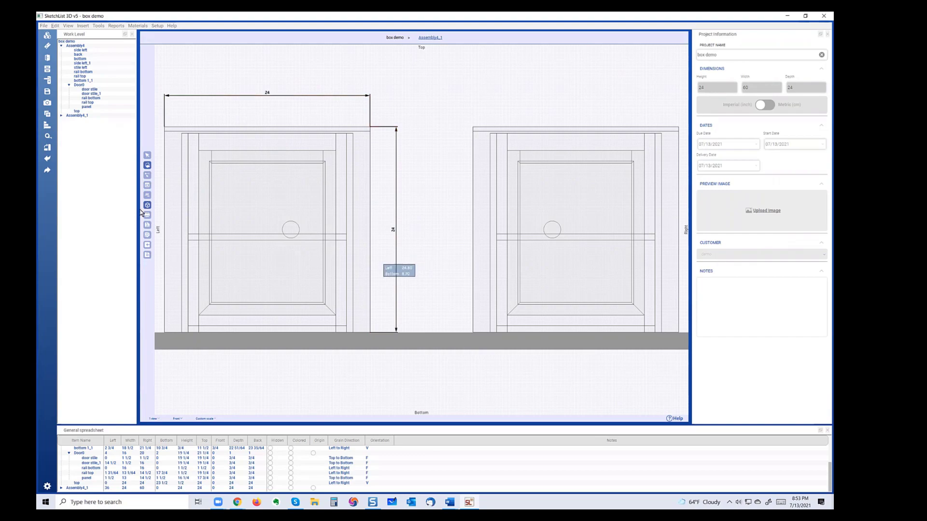
Dimension the gap between the two cabinets at their top corners and save the shop drawing as box demo_Front_1
click(147, 176)
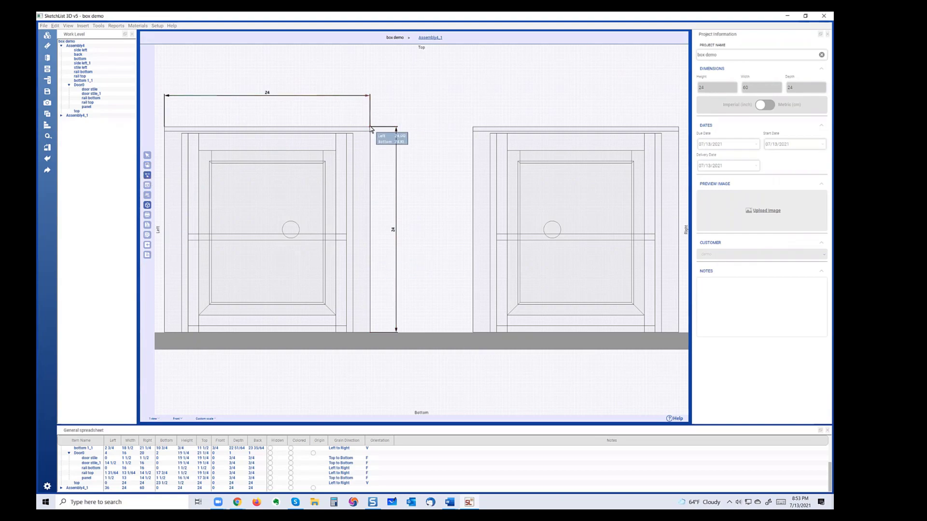
click(370, 127)
click(472, 127)
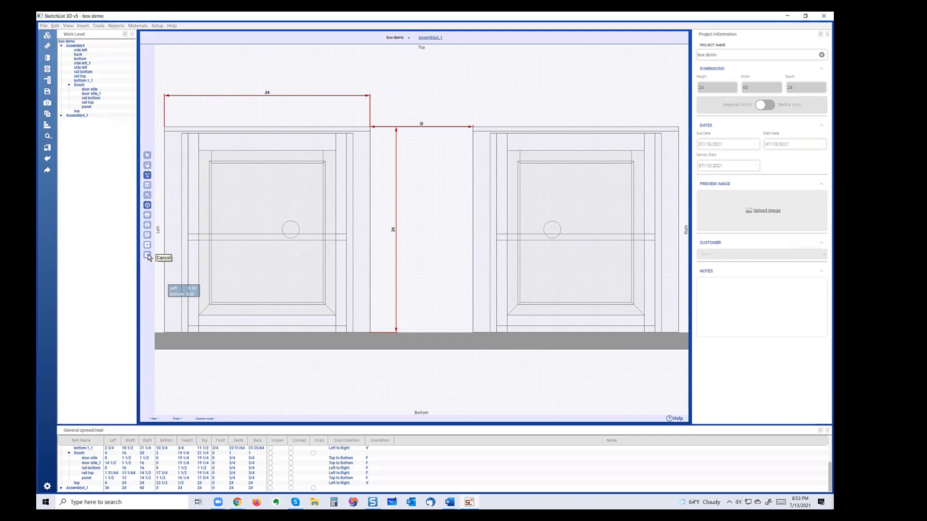
click(148, 245)
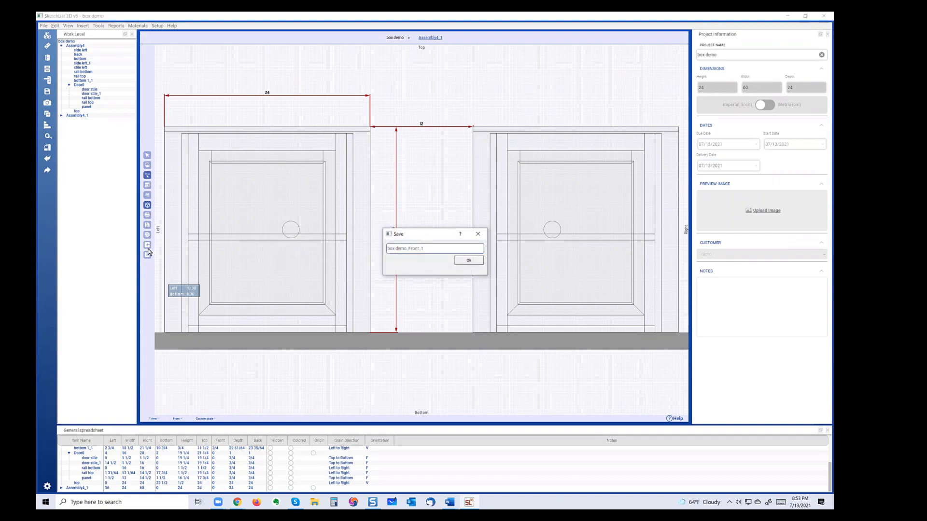
click(466, 261)
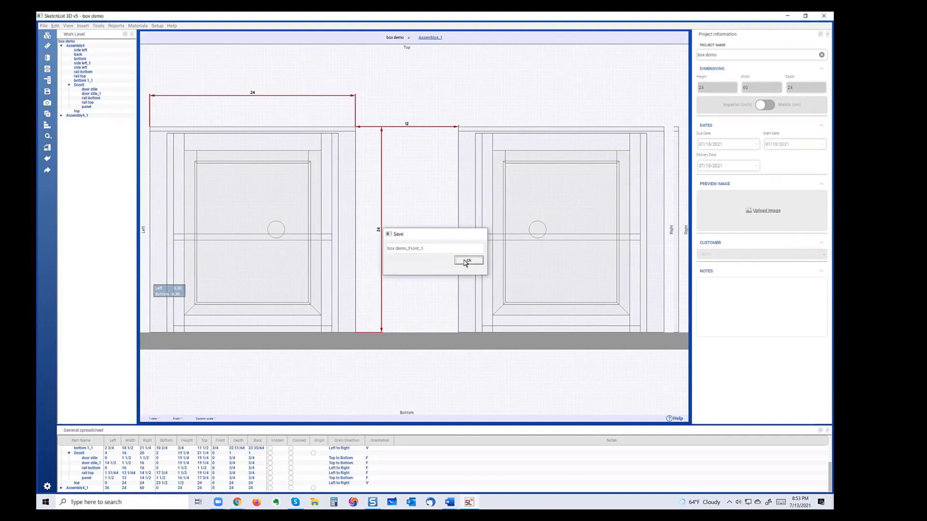
click(338, 237)
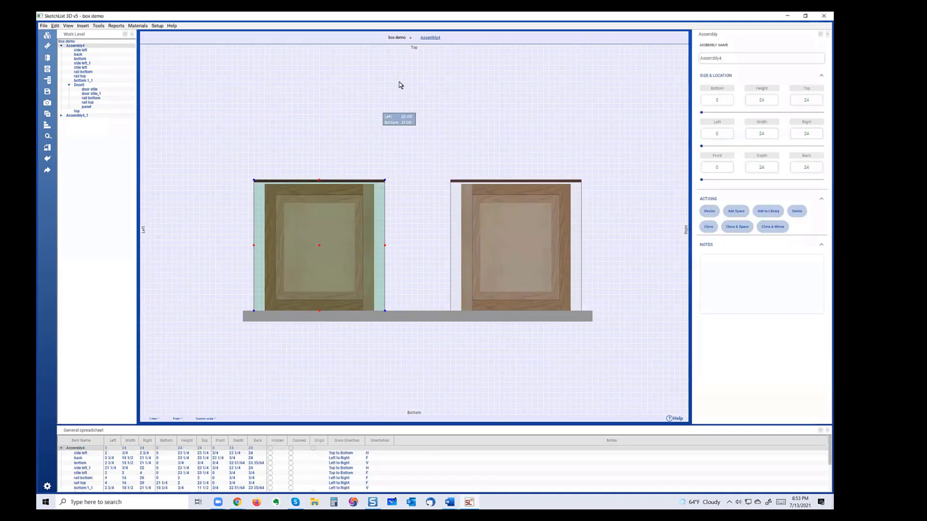
click(98, 26)
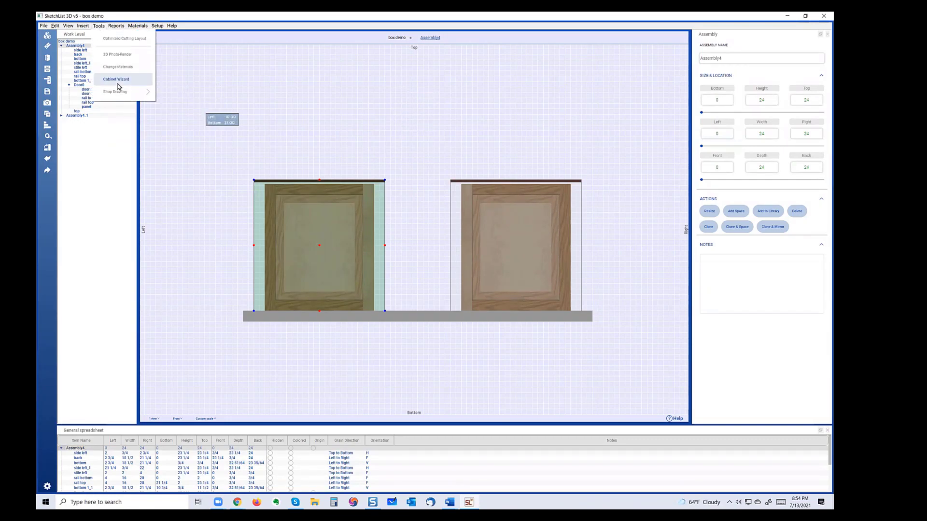
mouse_move(125, 92)
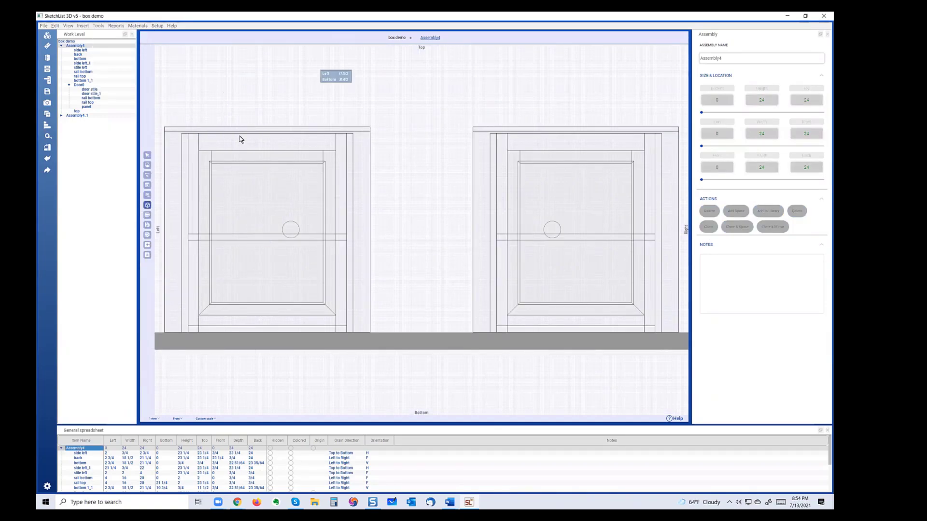
click(148, 255)
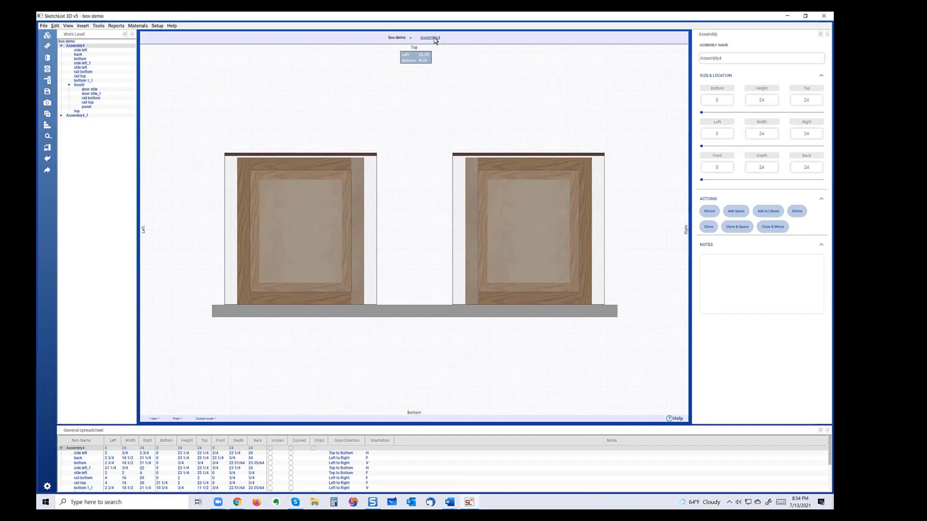
Open Assembly4 at its own level and start a new front shop drawing of it
click(363, 195)
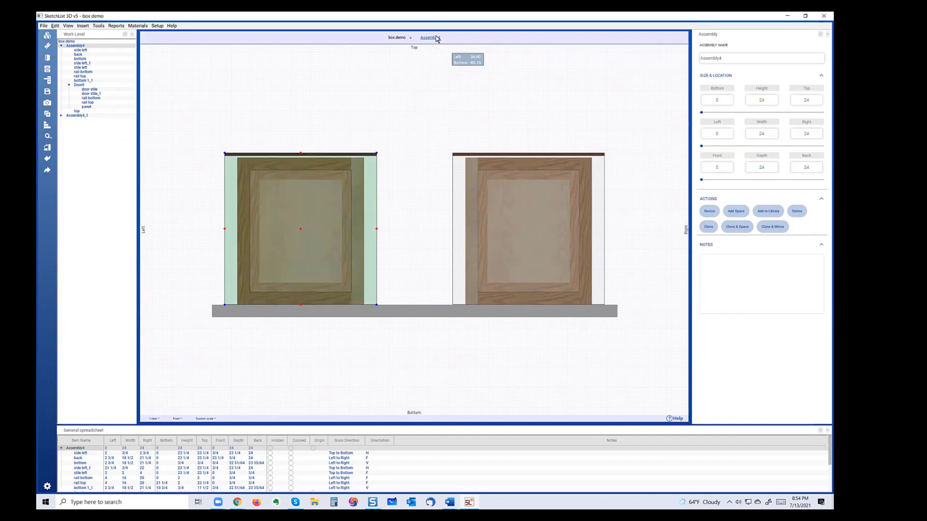
double_click(337, 159)
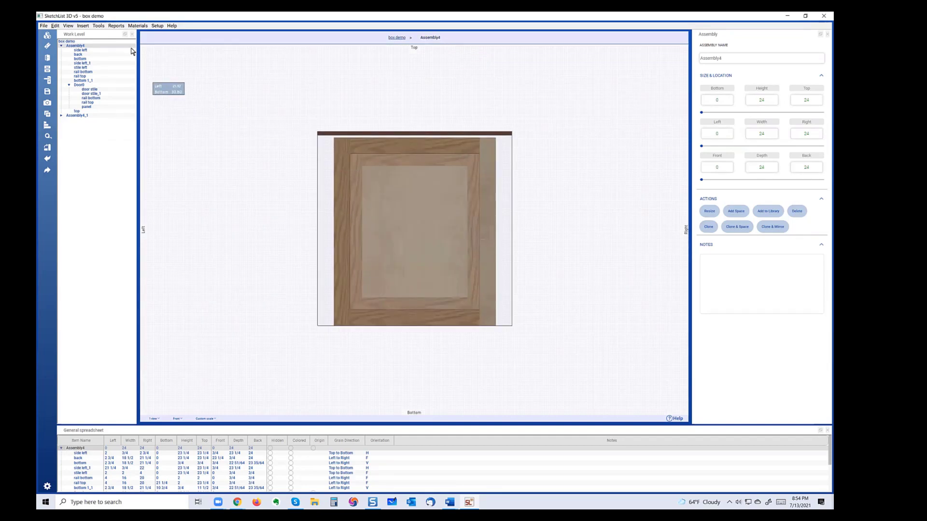
click(97, 27)
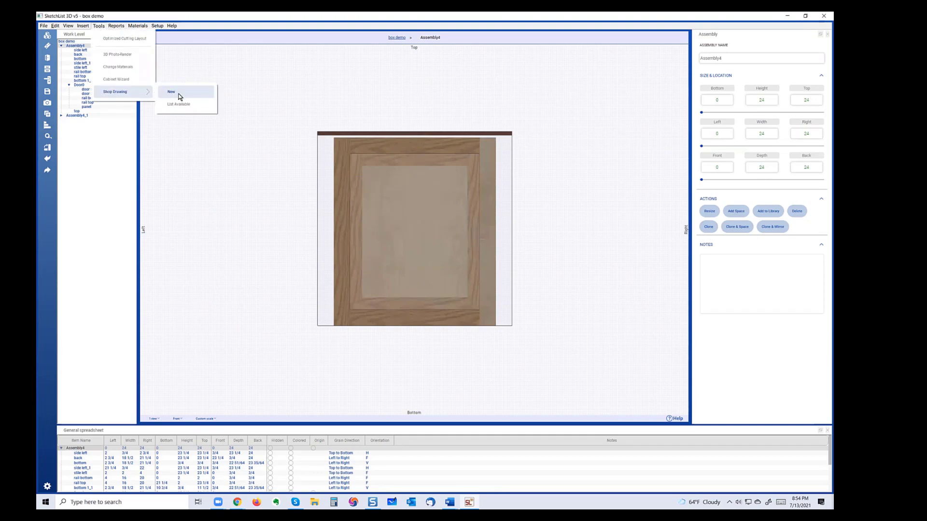
click(179, 96)
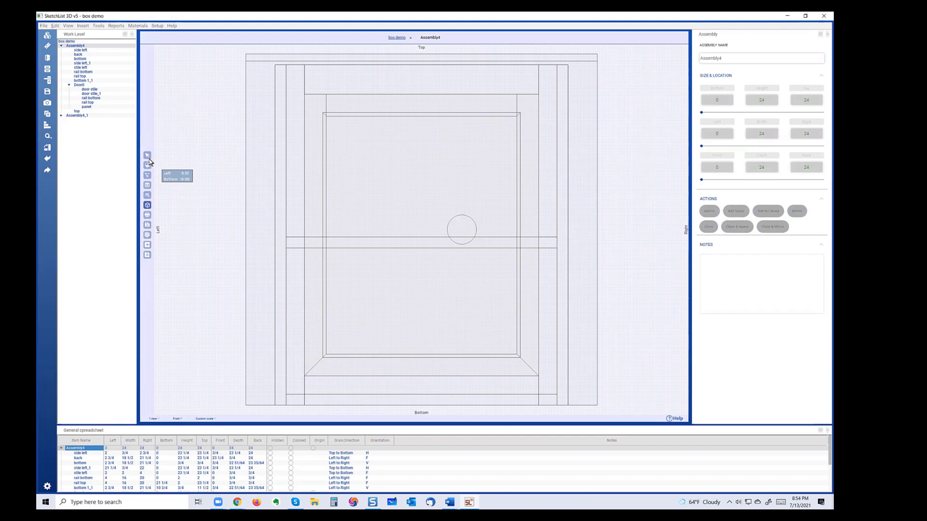
Add size dimensions for the left stile's height, the cabinet's overall height, and the door's width and height
click(148, 167)
click(304, 200)
click(191, 197)
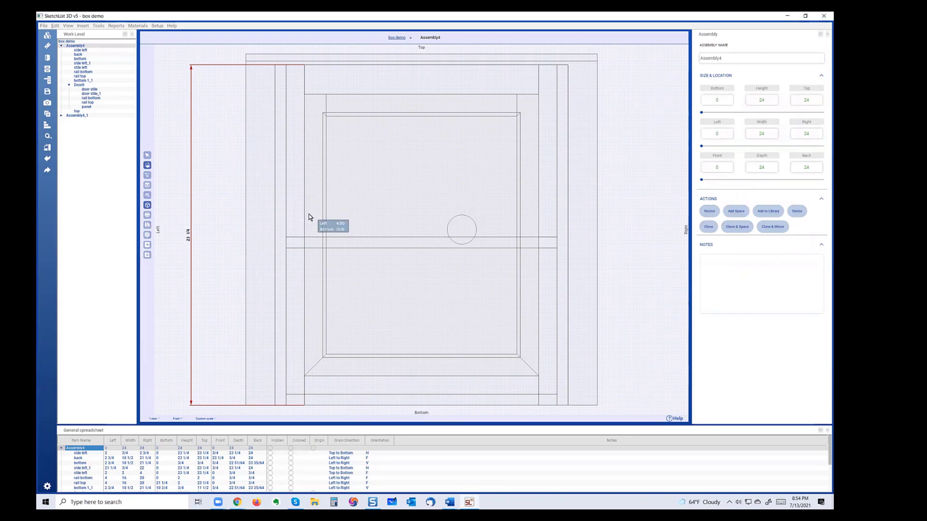
click(256, 112)
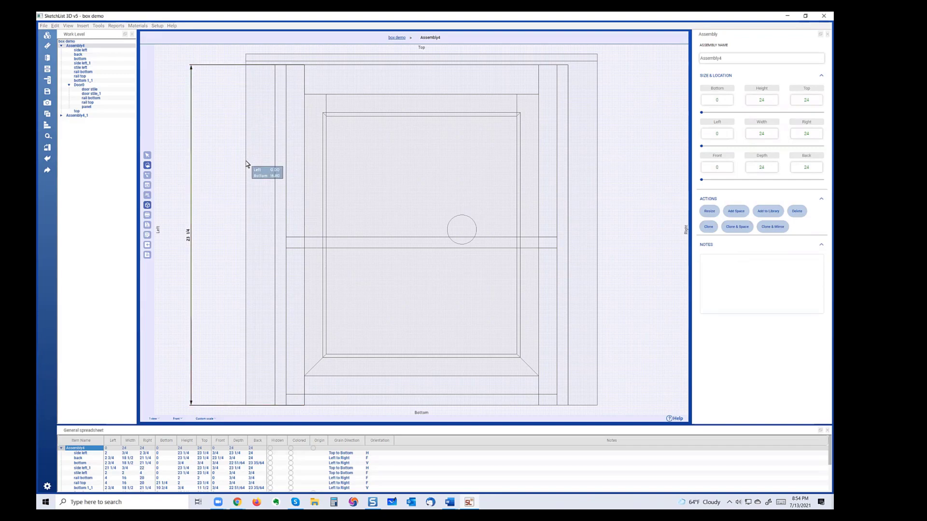
click(175, 169)
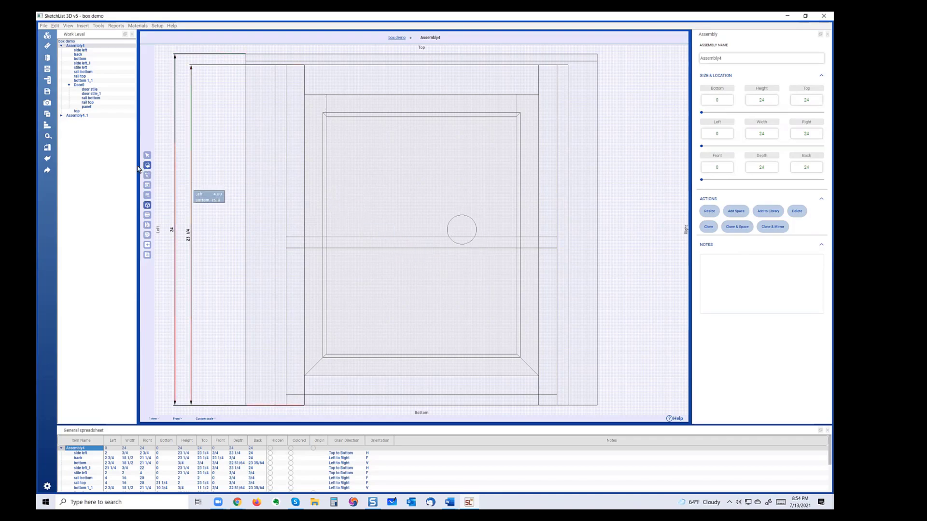
click(513, 95)
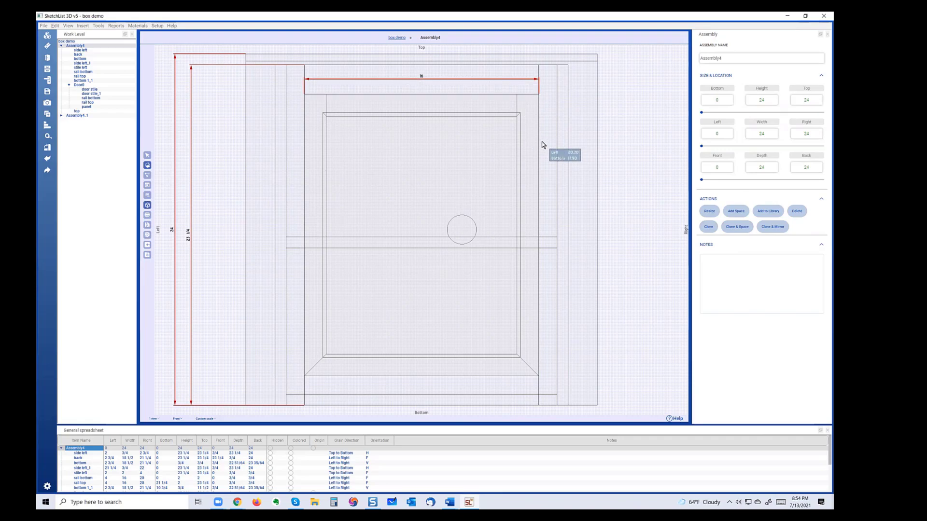
drag(540, 146, 628, 147)
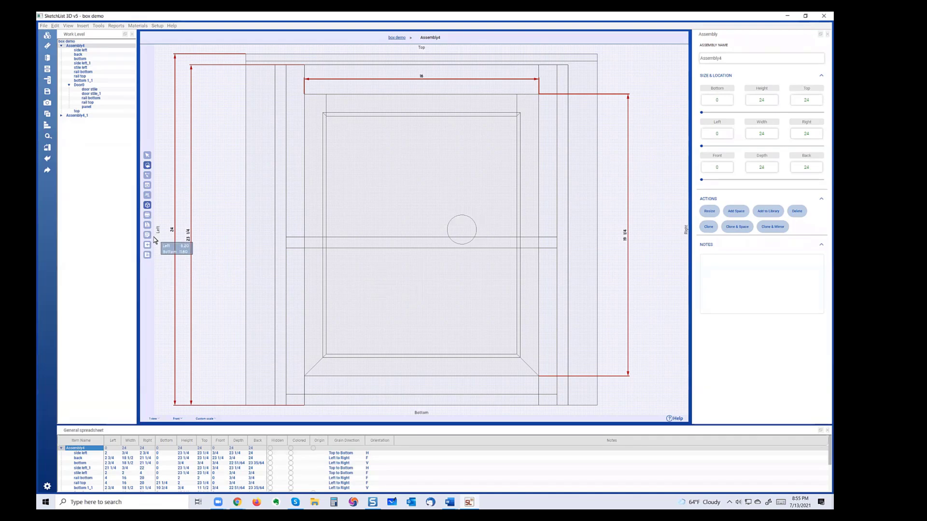
Dimension the back hole's center to both shelf ends, plus the door's offsets from the cabinet bottom and the left side panel
click(147, 175)
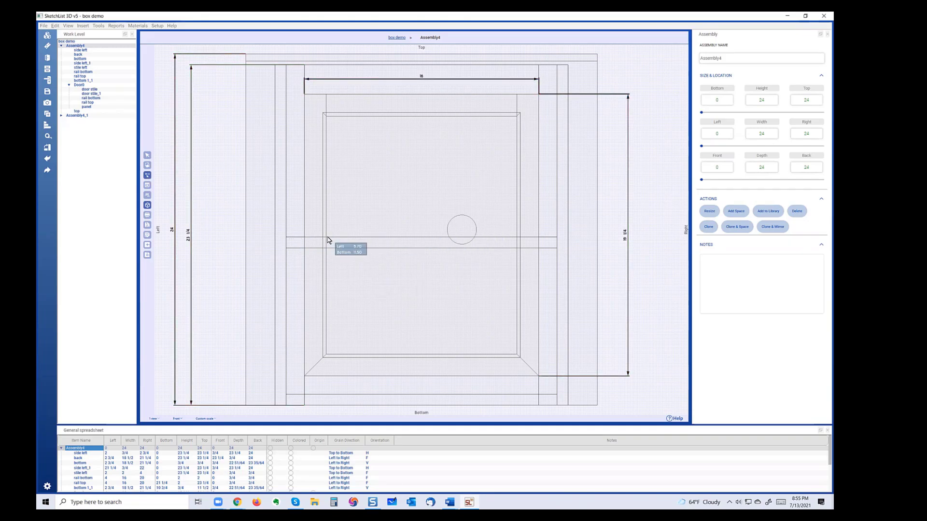
click(286, 237)
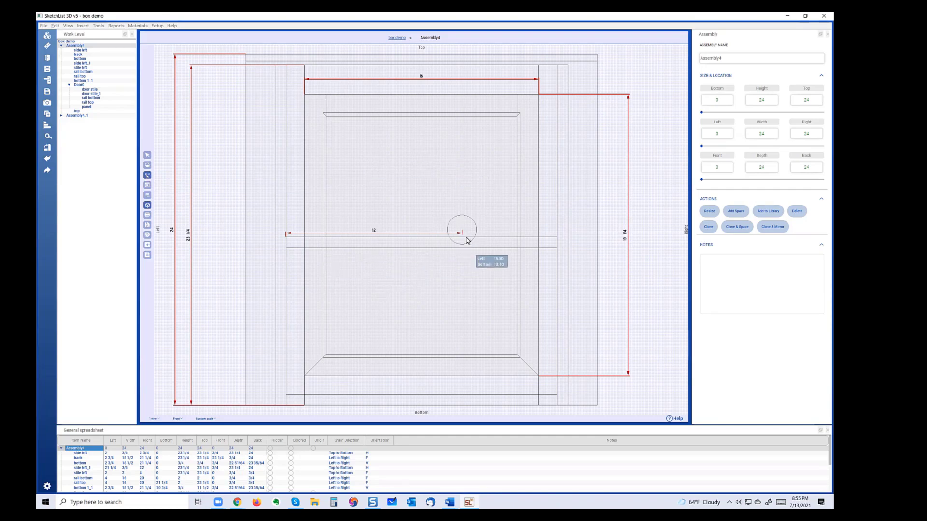
click(556, 237)
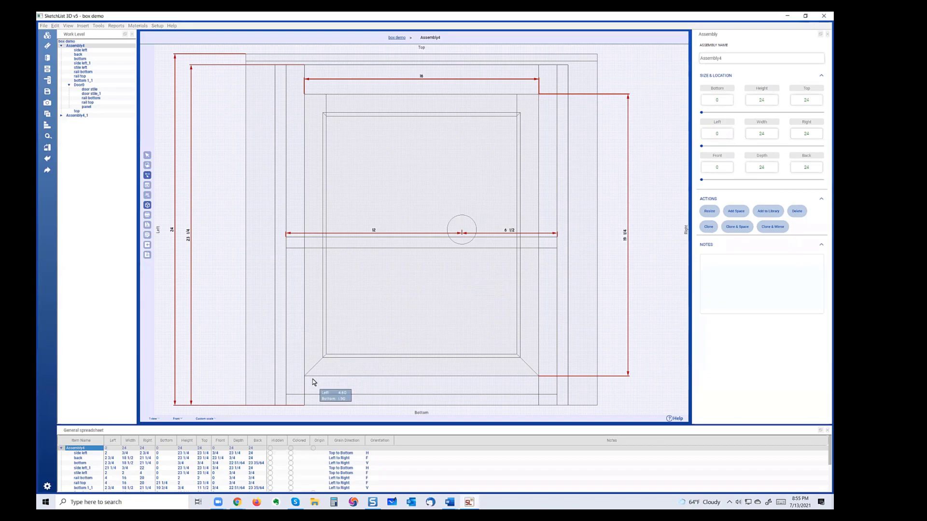
click(304, 407)
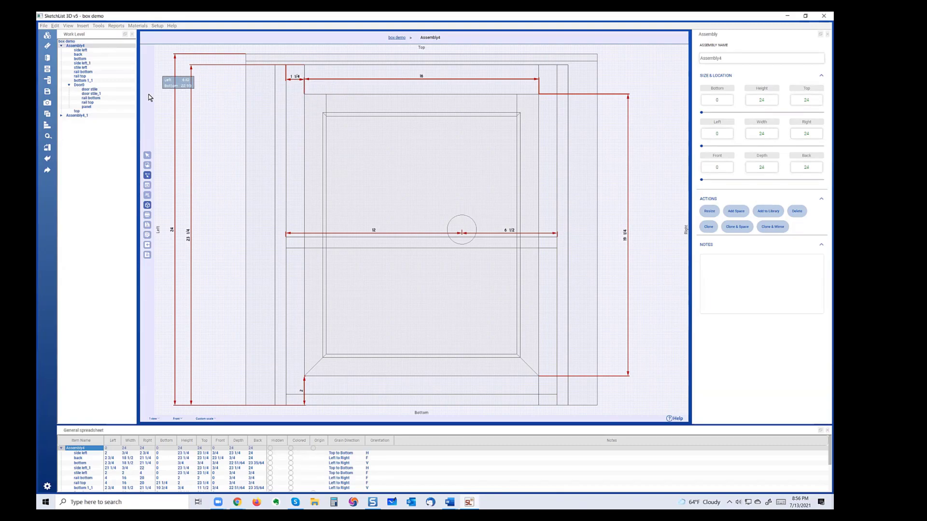
Reposition the door width dimension line and the shelf-to-hole dimension's left end, and close the shop drawing without saving
click(147, 156)
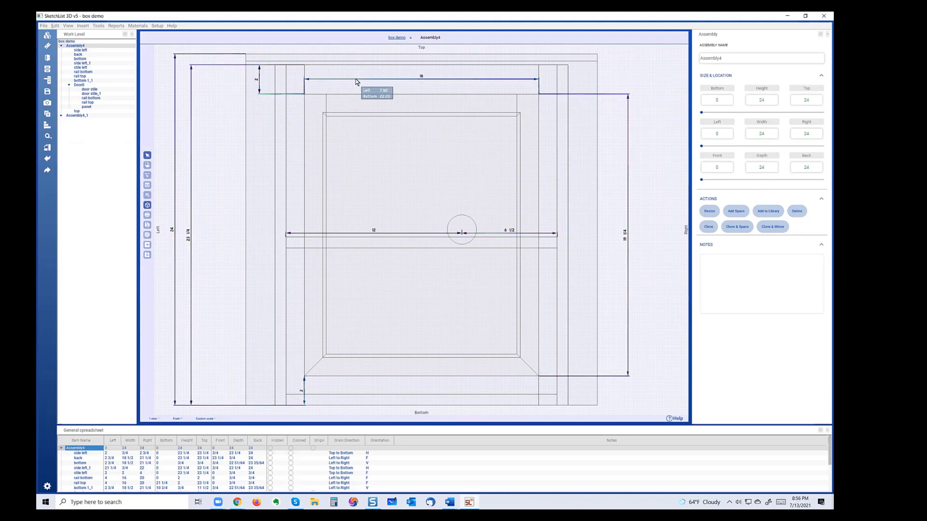
mouse_move(357, 79)
mouse_down()
mouse_move(362, 106)
mouse_move(363, 81)
mouse_up()
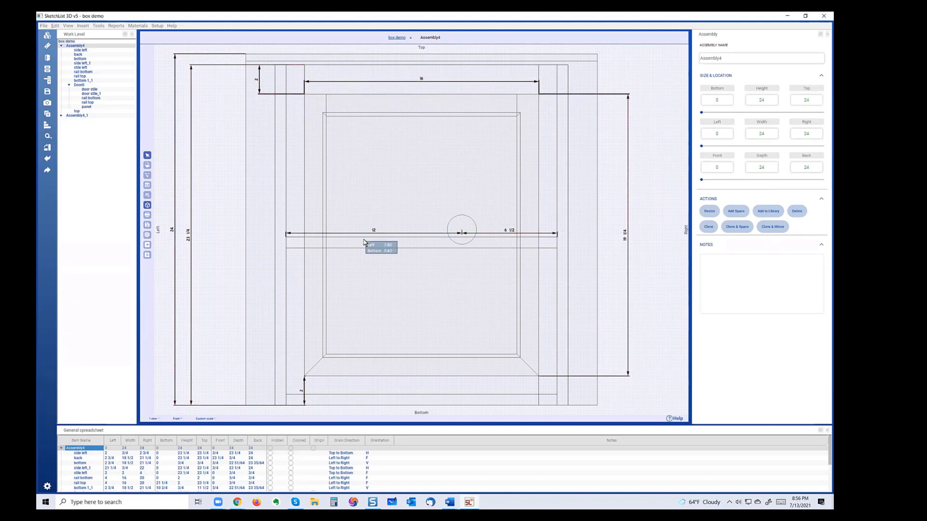
mouse_move(397, 237)
mouse_down()
mouse_move(382, 140)
mouse_move(418, 155)
mouse_move(407, 238)
mouse_up()
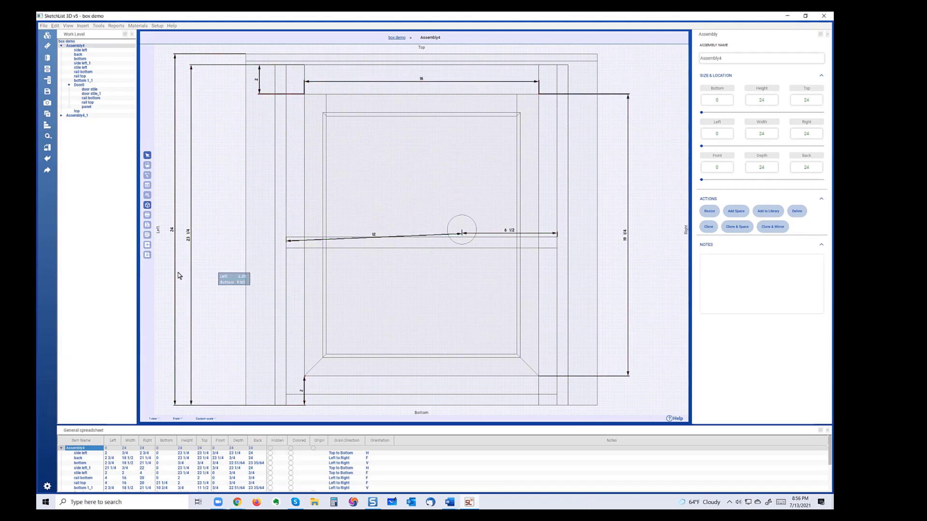
click(147, 255)
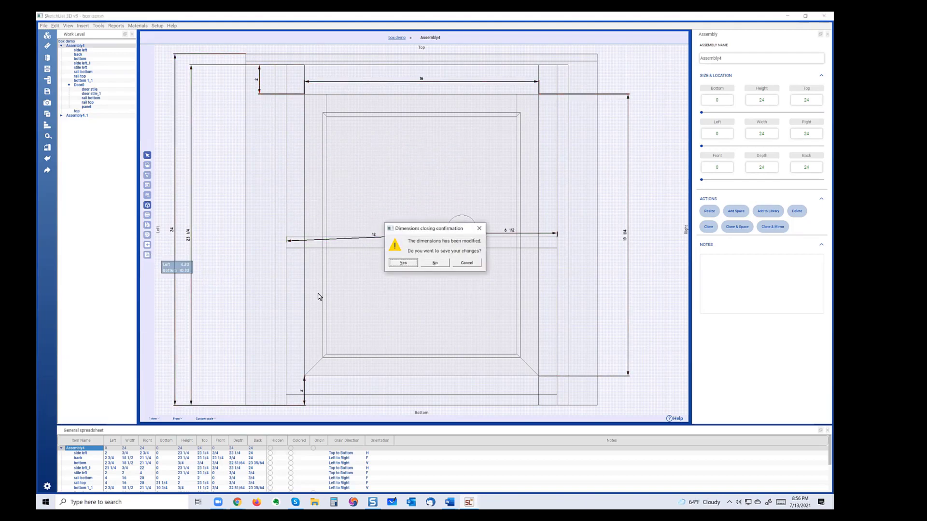
click(435, 263)
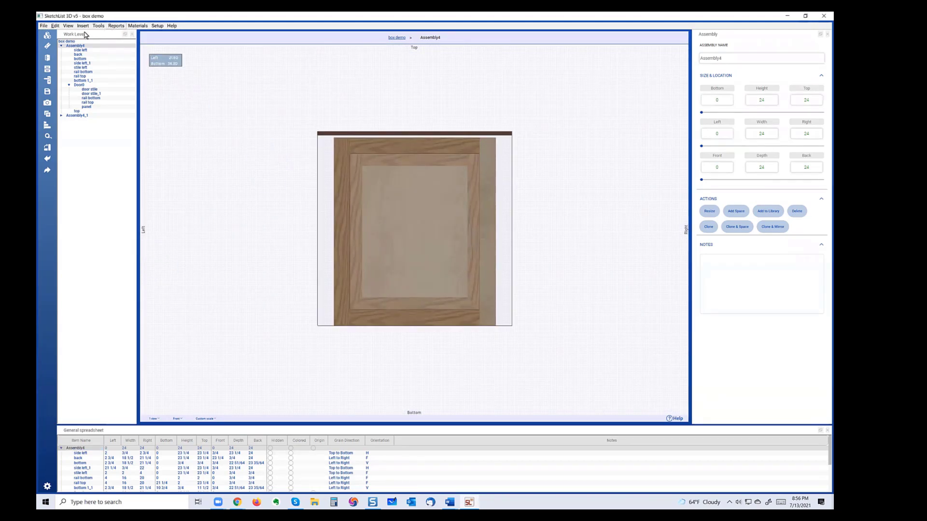
Open the Optimized Cutting Layout for the cabinet parts and enlarge the Optimizer window to full screen
click(98, 27)
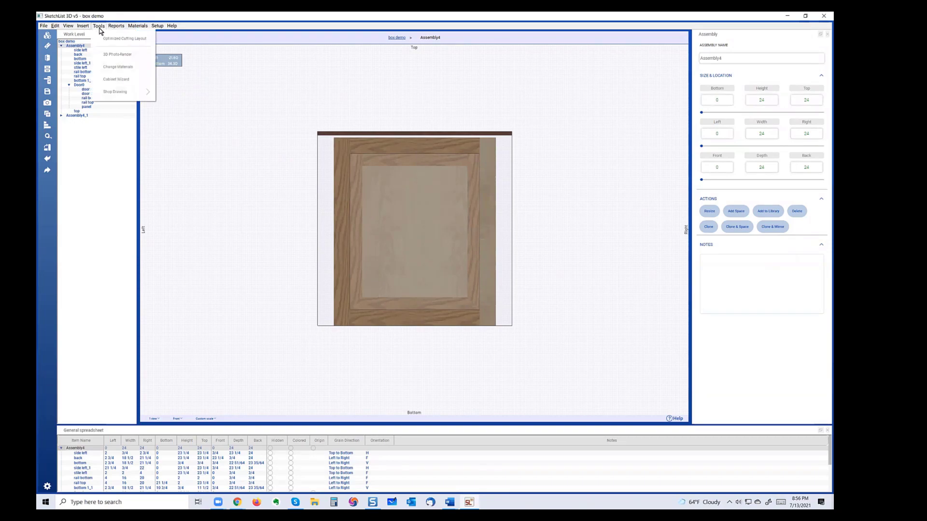
click(131, 40)
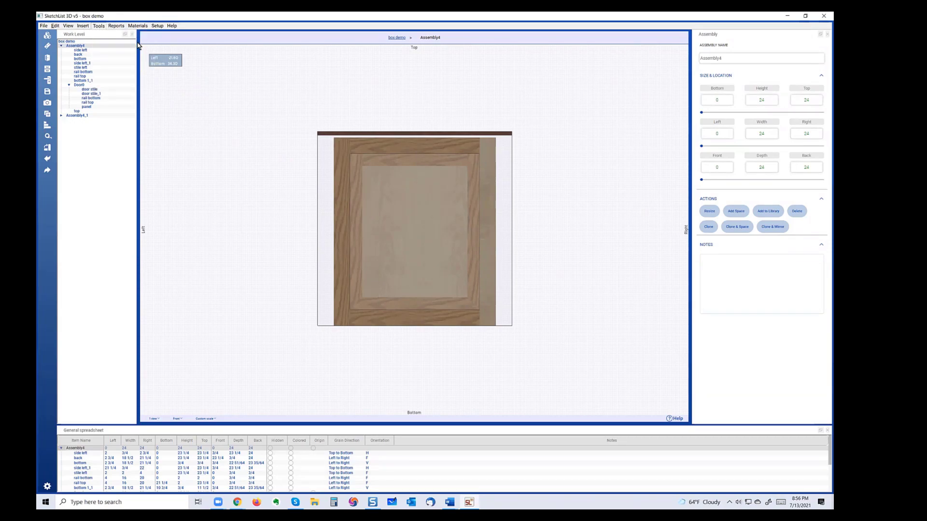
drag(429, 180, 366, 68)
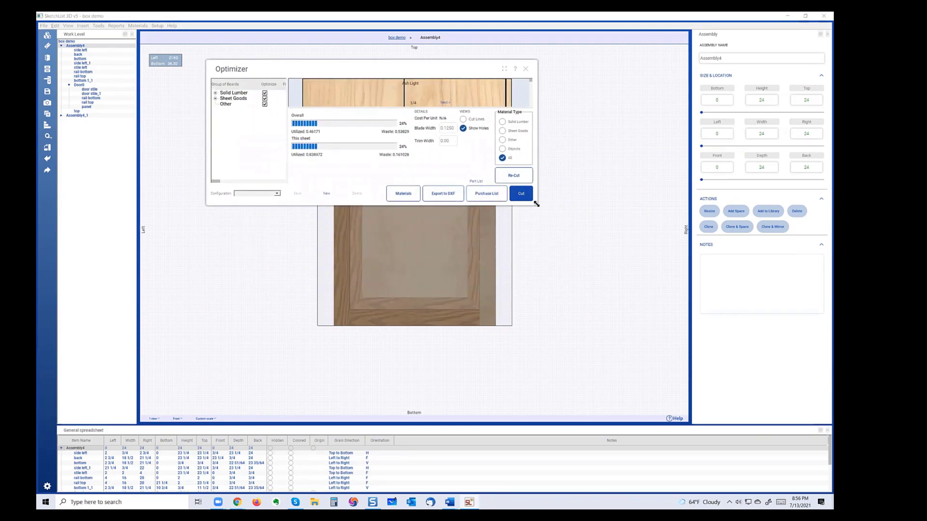
drag(537, 204, 651, 429)
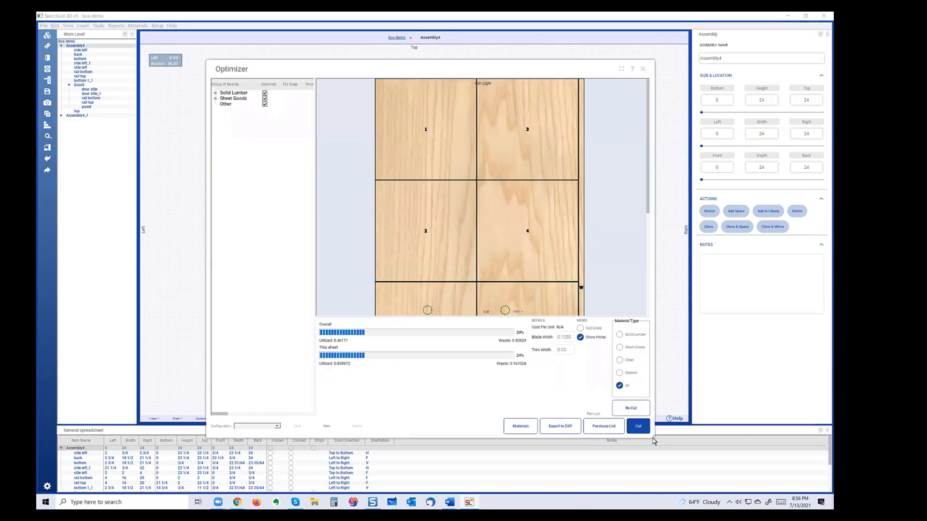
click(622, 69)
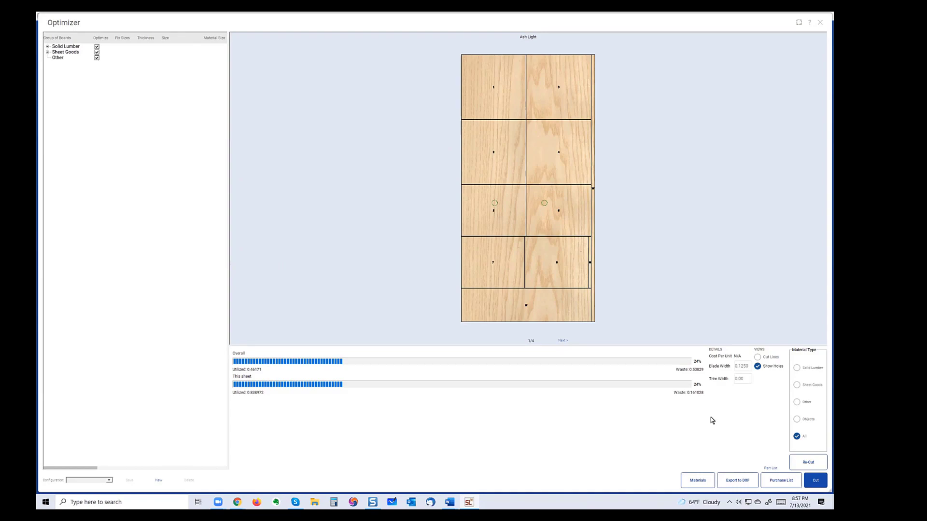
Display the cut lines on the Ash Light sheet layout and open the trim width for editing
click(757, 357)
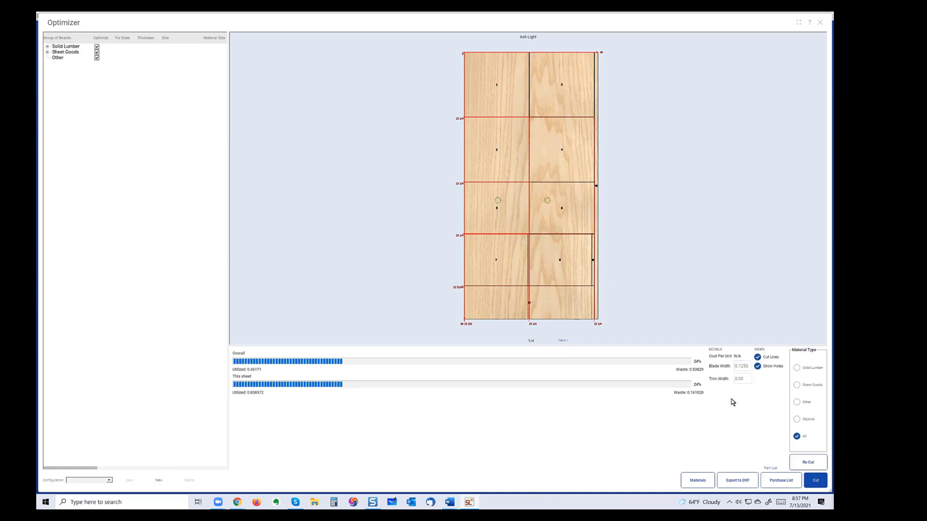
click(746, 381)
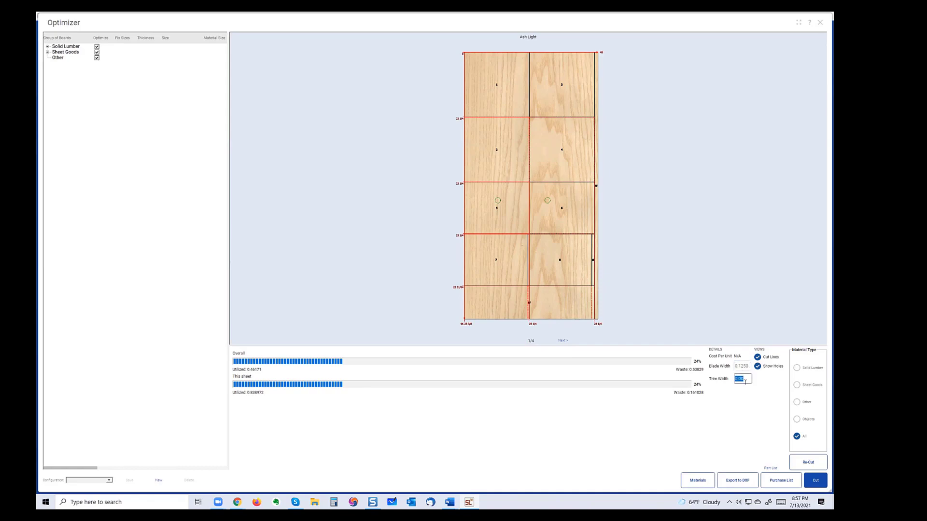